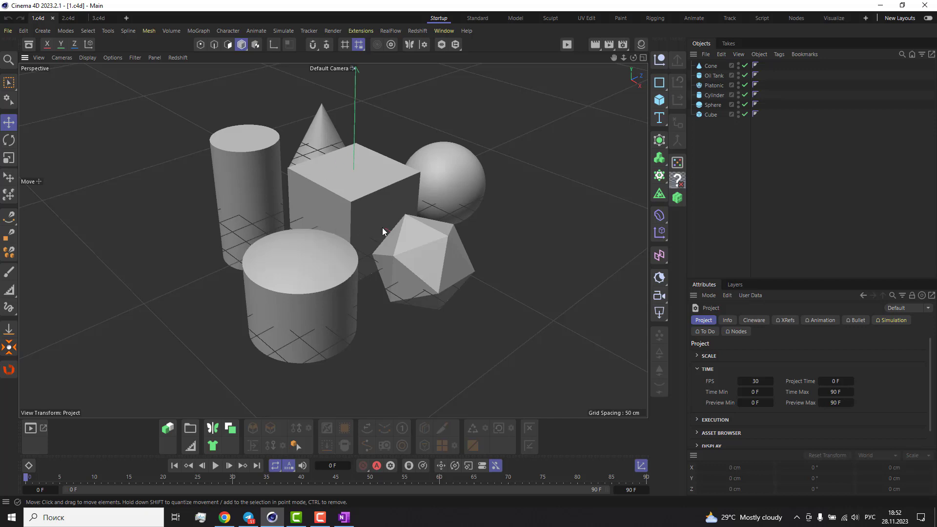
- Add a Redshift Object tag to the Cube and override its Object ID to 1
{"action": "left_click", "coordinate": [367, 176]}
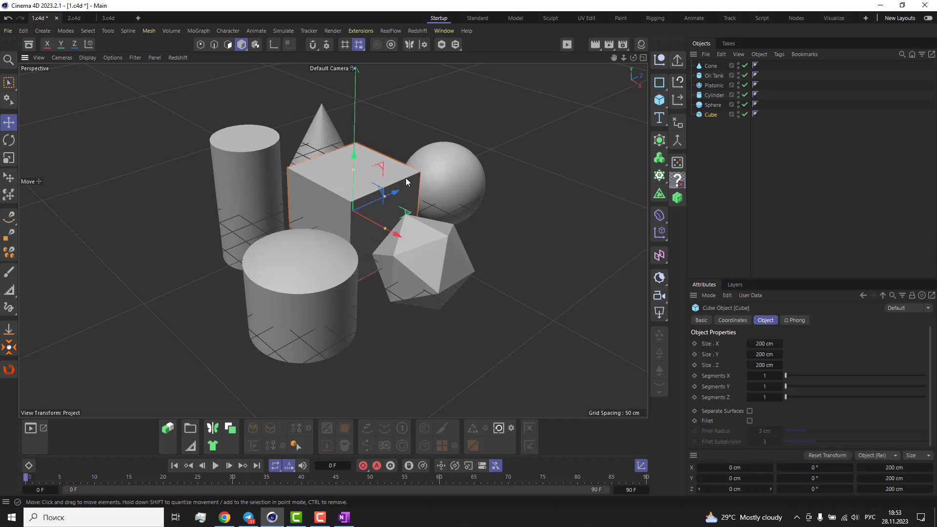
{"action": "right_click", "coordinate": [711, 116]}
{"action": "mouse_move", "coordinate": [740, 171]}
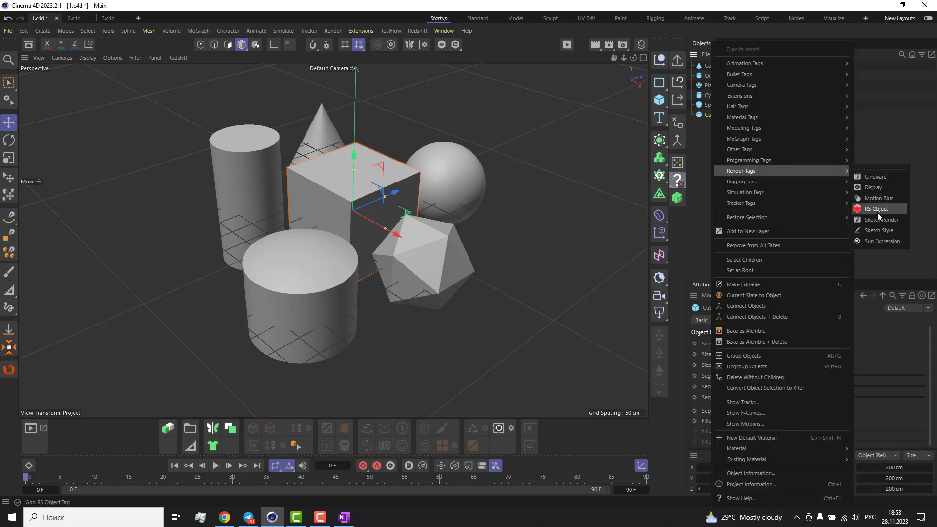
{"action": "left_click", "coordinate": [877, 212]}
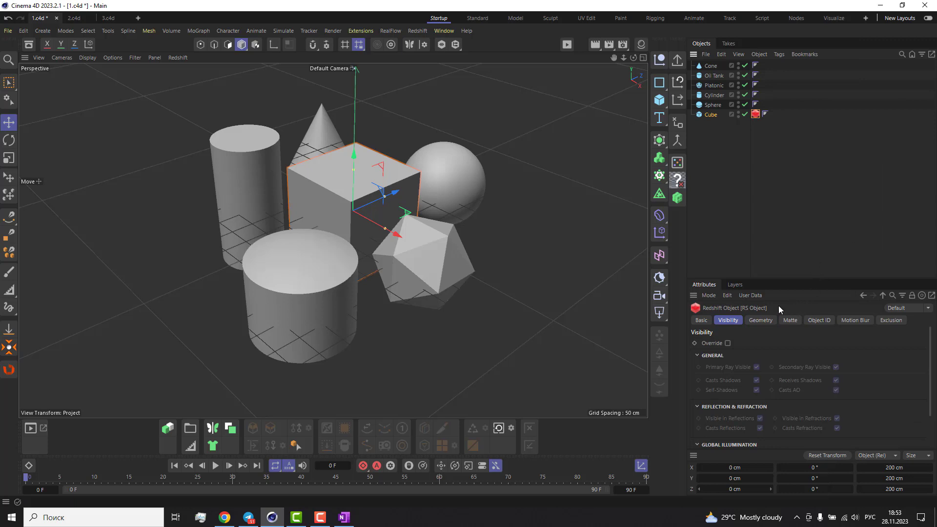
{"action": "left_click", "coordinate": [820, 323]}
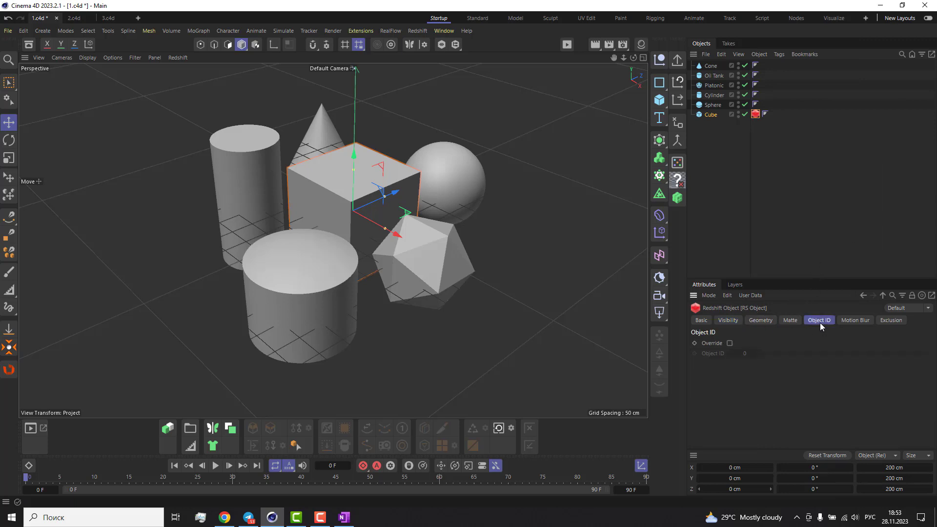
{"action": "left_click", "coordinate": [729, 344]}
{"action": "left_click", "coordinate": [747, 353]}
{"action": "type", "text": "1"}
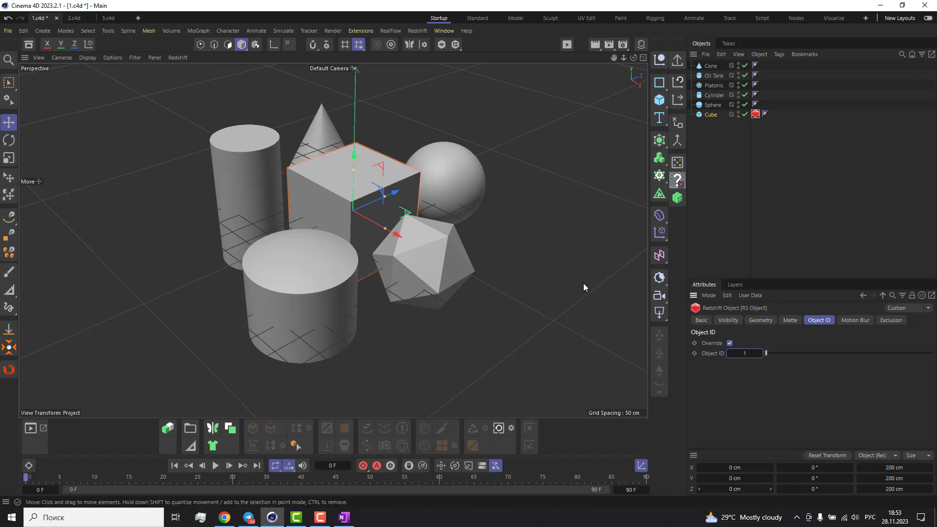
{"action": "left_click", "coordinate": [623, 44]}
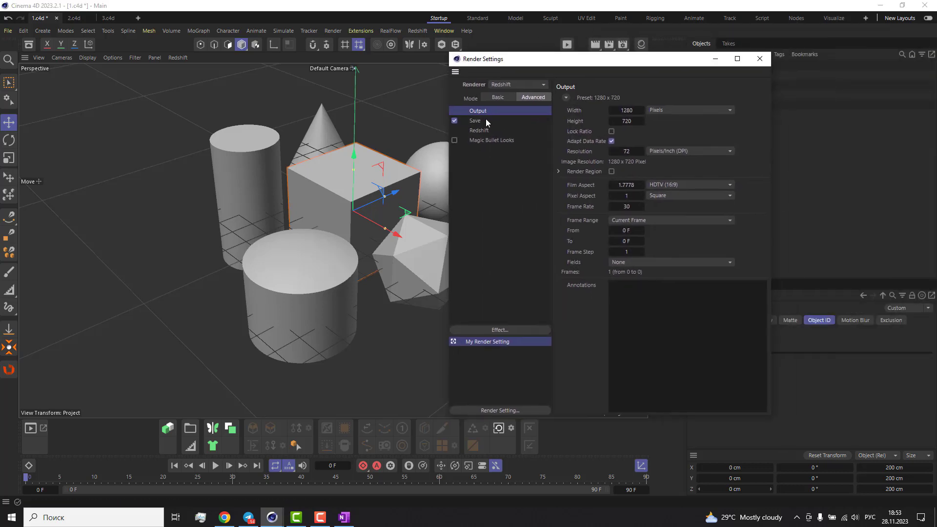
- Open the Redshift AOV Manager and add a Puzzle Matte AOV to the list
{"action": "left_click", "coordinate": [486, 131]}
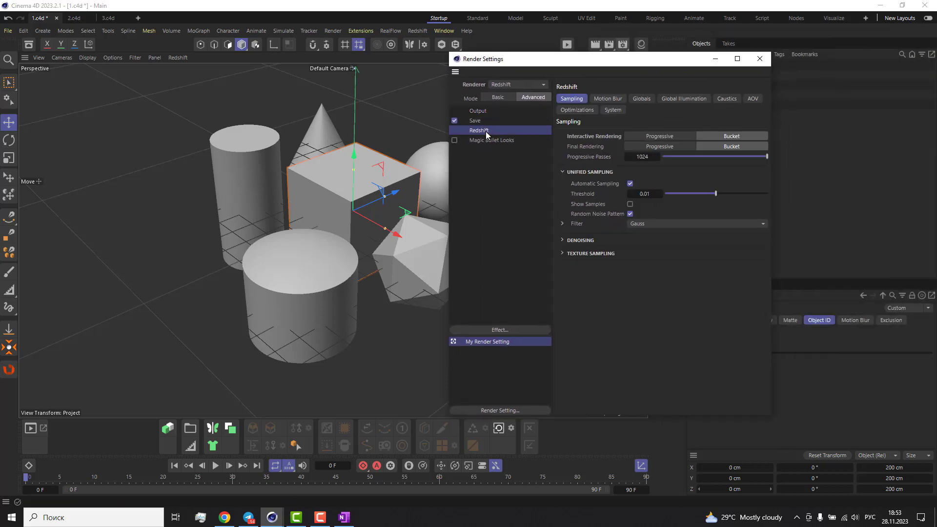
{"action": "left_click", "coordinate": [753, 99]}
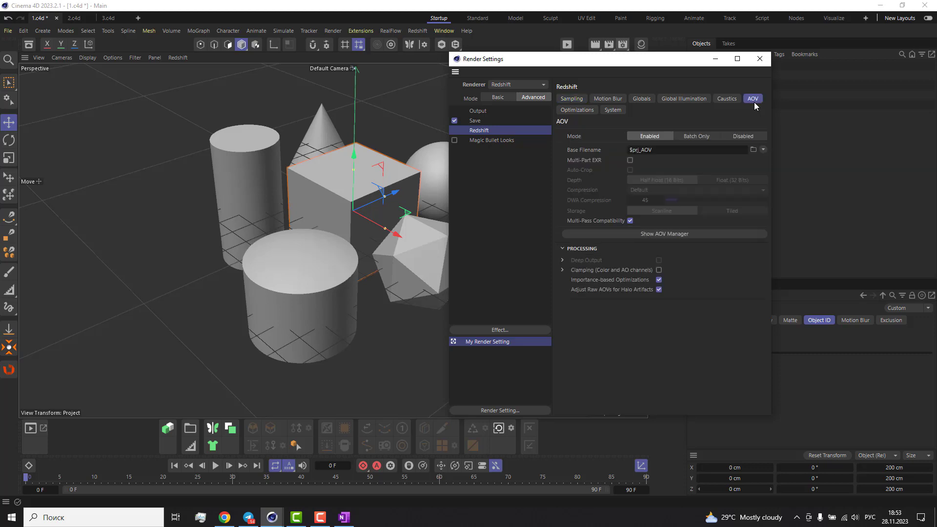
{"action": "left_click", "coordinate": [665, 236]}
{"action": "left_click_drag", "start_coordinate": [642, 220], "coordinate": [349, 30]}
{"action": "left_click_drag", "start_coordinate": [644, 266], "coordinate": [802, 407]}
{"action": "left_click_drag", "start_coordinate": [182, 281], "coordinate": [334, 124]}
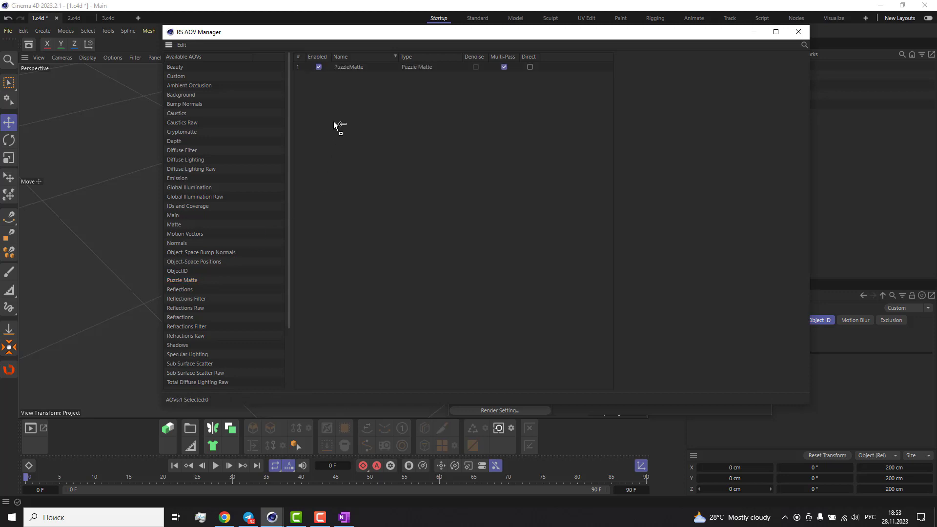
- Set the PuzzleMatte mode to Object ID with Red, Green and Blue IDs of 1
{"action": "left_click", "coordinate": [351, 69]}
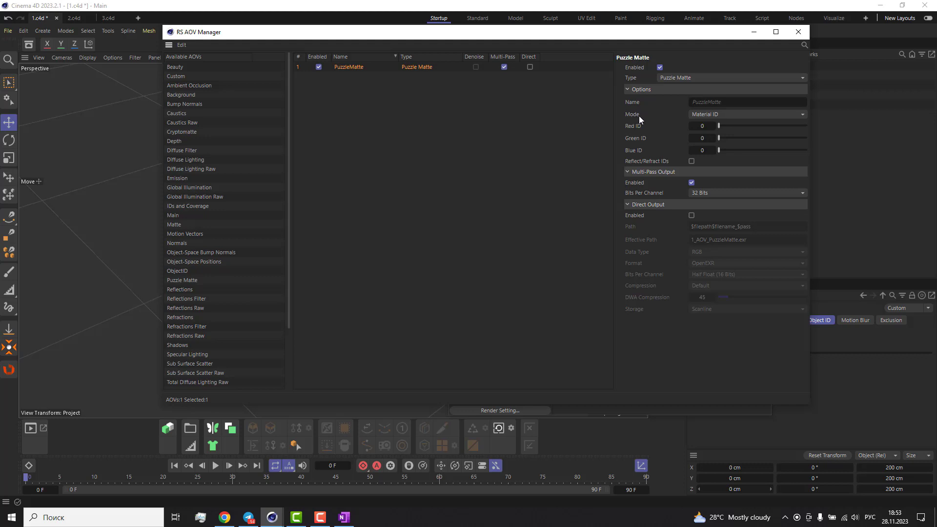
{"action": "left_click", "coordinate": [704, 114]}
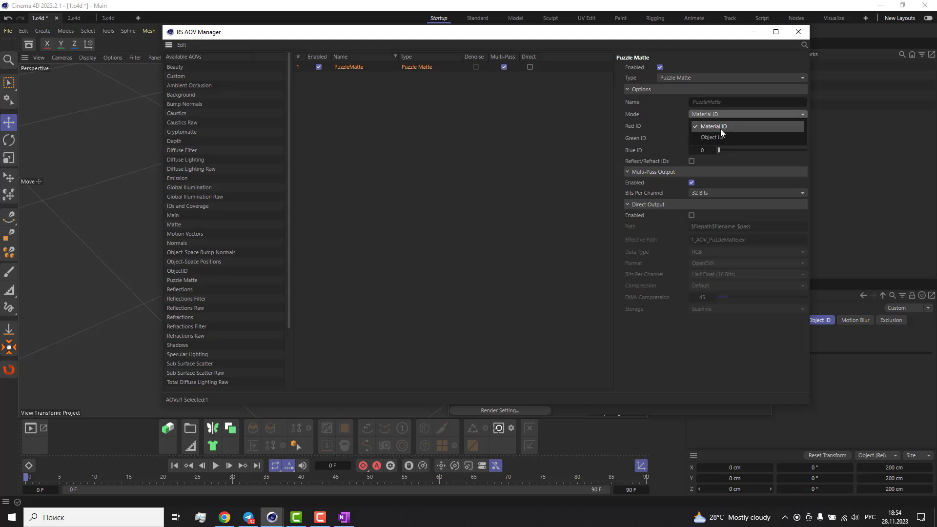
{"action": "left_click", "coordinate": [697, 137]}
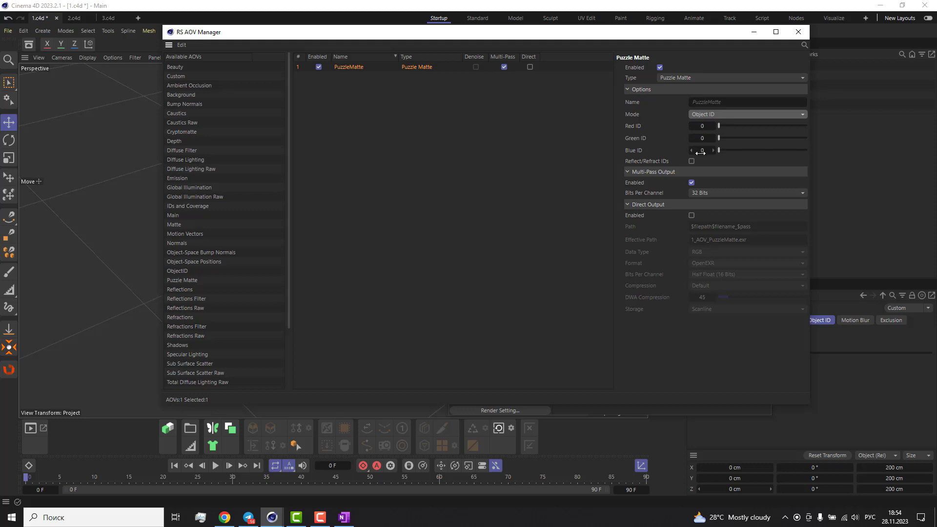
{"action": "left_click", "coordinate": [703, 126]}
{"action": "type", "text": "1"}
{"action": "key", "text": "Tab"}
{"action": "type", "text": "1"}
{"action": "key", "text": "Tab"}
{"action": "type", "text": "1"}
{"action": "key", "text": "Return"}
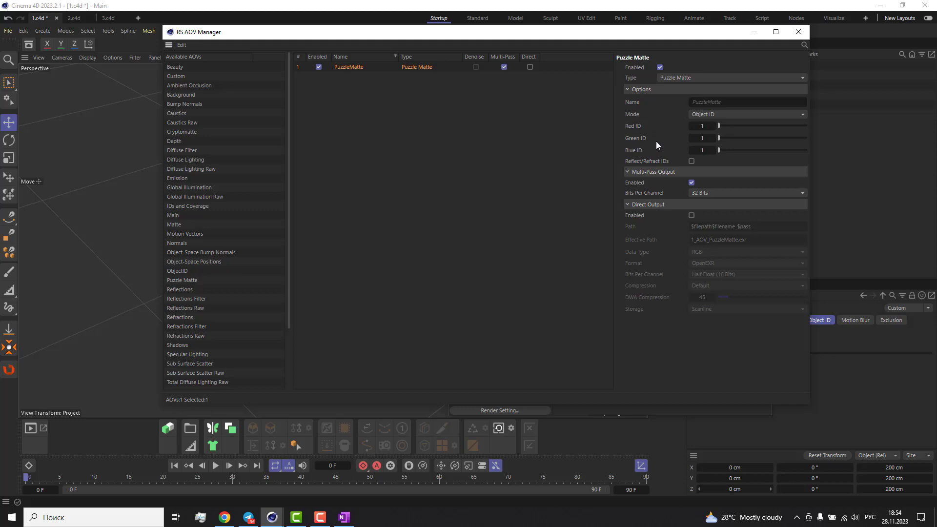
{"action": "left_click", "coordinate": [795, 32]}
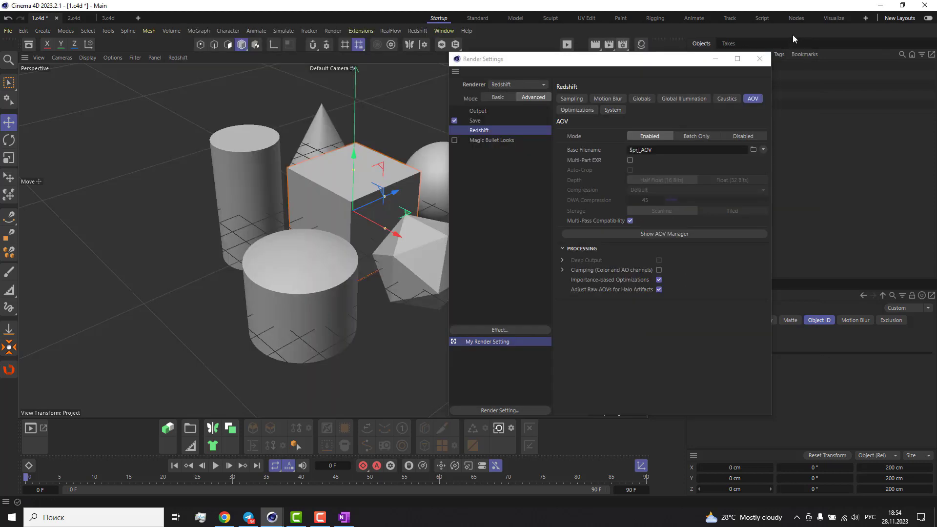
- Render the scene in the Redshift RenderView
{"action": "left_click", "coordinate": [765, 59]}
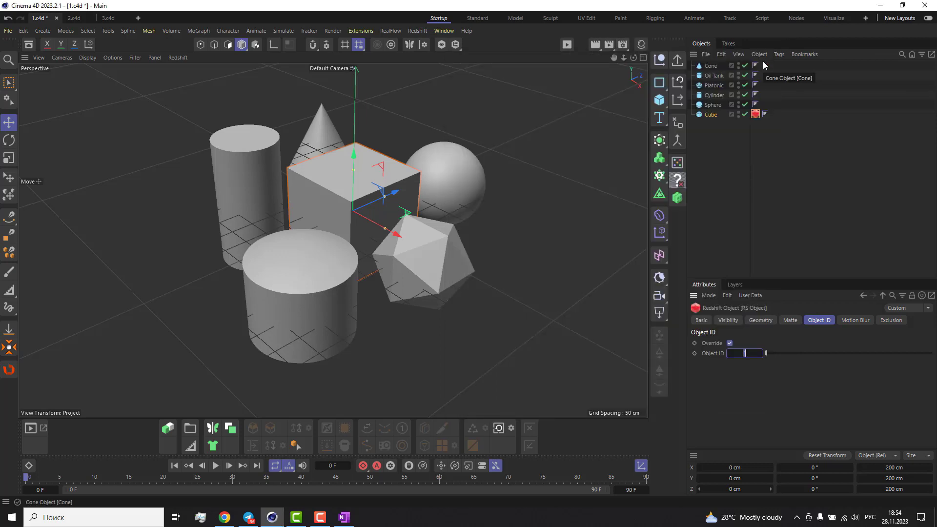
{"action": "left_click", "coordinate": [412, 29]}
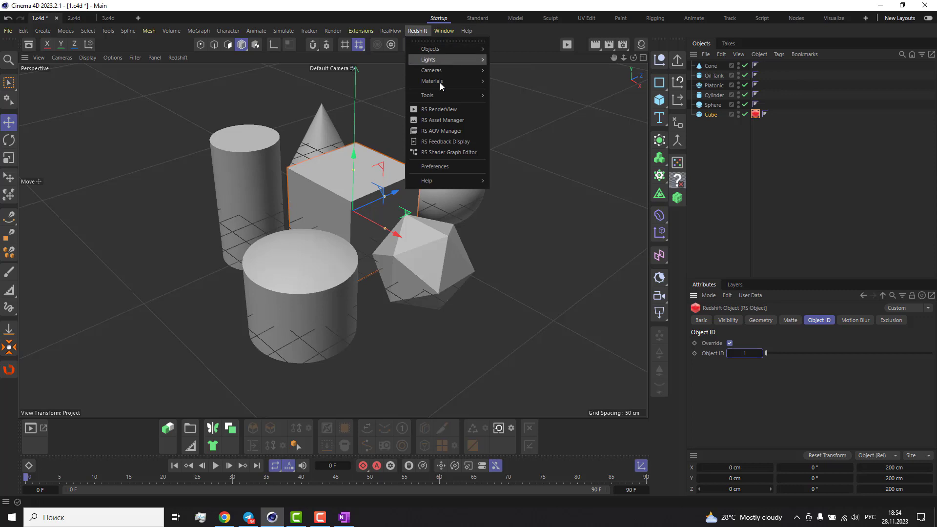
{"action": "left_click", "coordinate": [451, 110]}
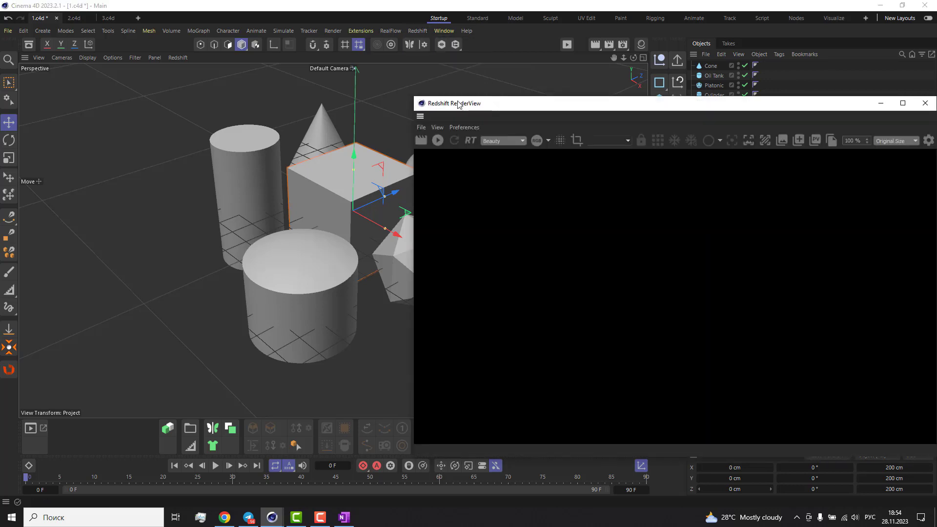
{"action": "left_click_drag", "start_coordinate": [476, 106], "coordinate": [285, 58]}
{"action": "left_click", "coordinate": [246, 90]}
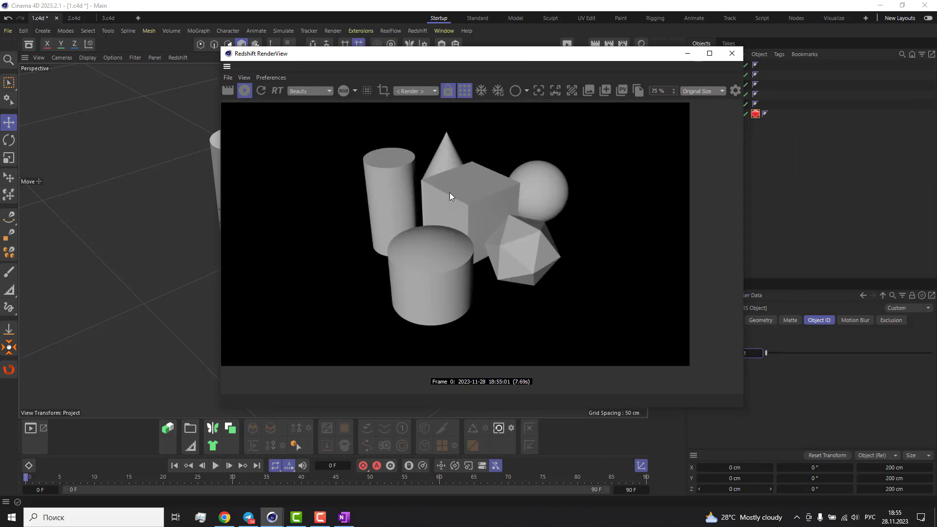
{"action": "middle_click_drag", "start_coordinate": [450, 193], "coordinate": [462, 193]}
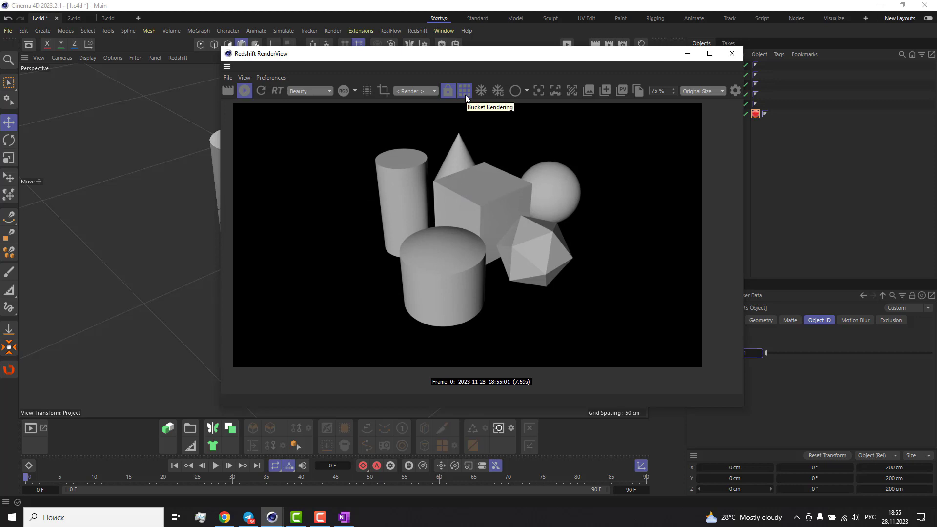
- View the PuzzleMatte pass showing the Cube as a white matte, then return to Beauty
{"action": "left_click", "coordinate": [302, 91]}
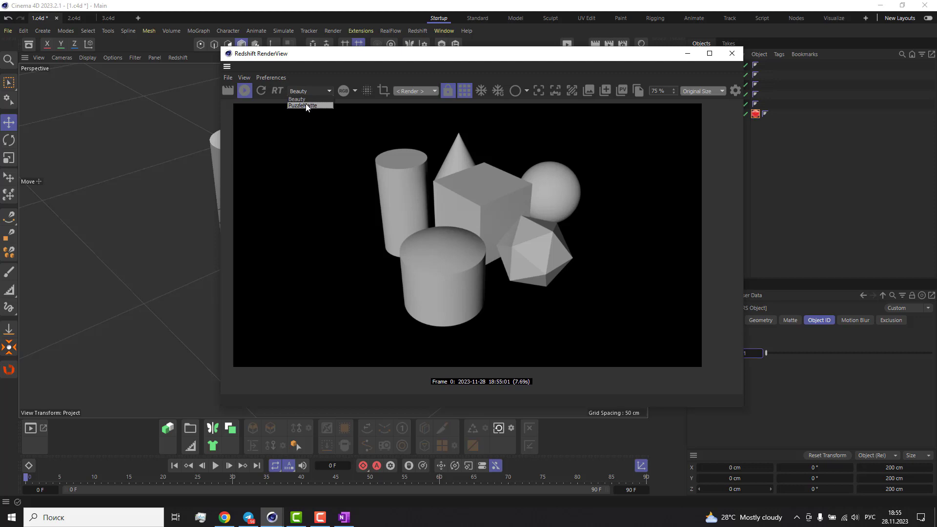
{"action": "left_click", "coordinate": [305, 106]}
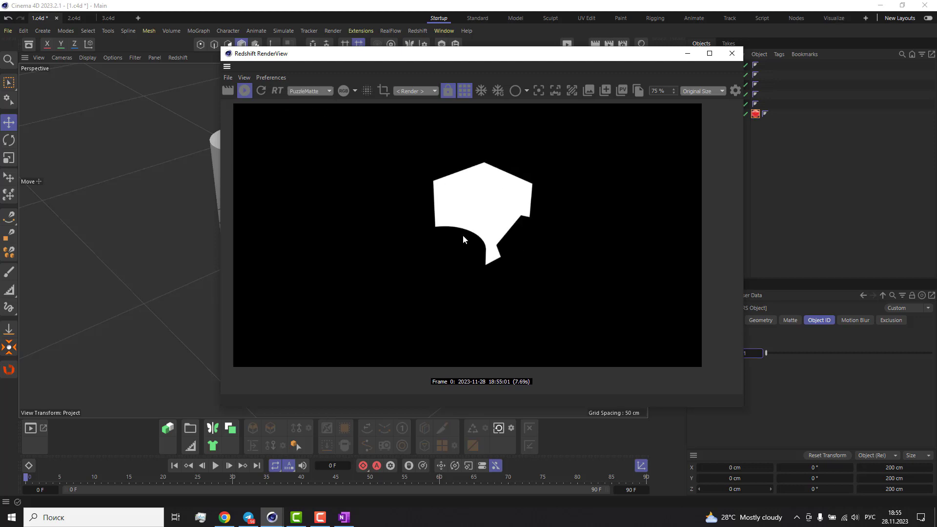
{"action": "key", "text": "Up"}
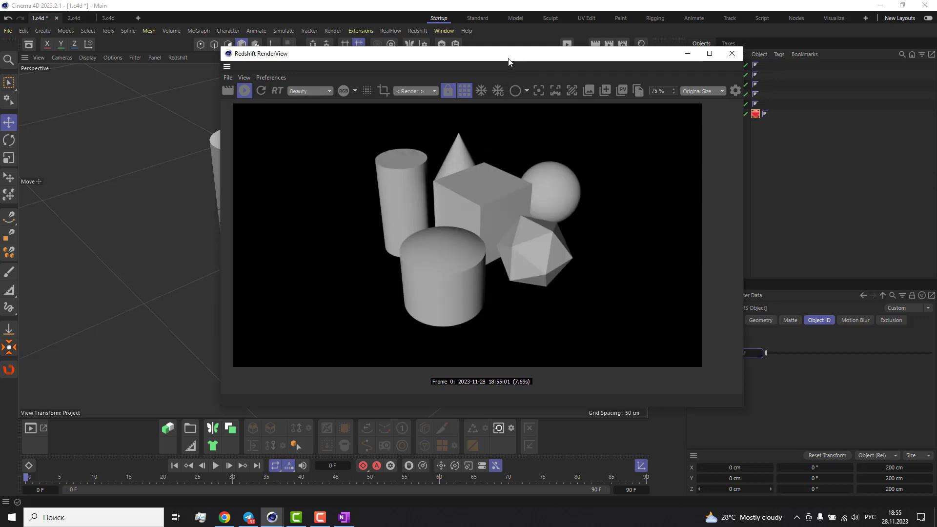
{"action": "mouse_move", "coordinate": [508, 59]}
{"action": "left_mouse_down"}
{"action": "mouse_move", "coordinate": [452, 197]}
{"action": "mouse_move", "coordinate": [519, 84]}
{"action": "left_mouse_up"}
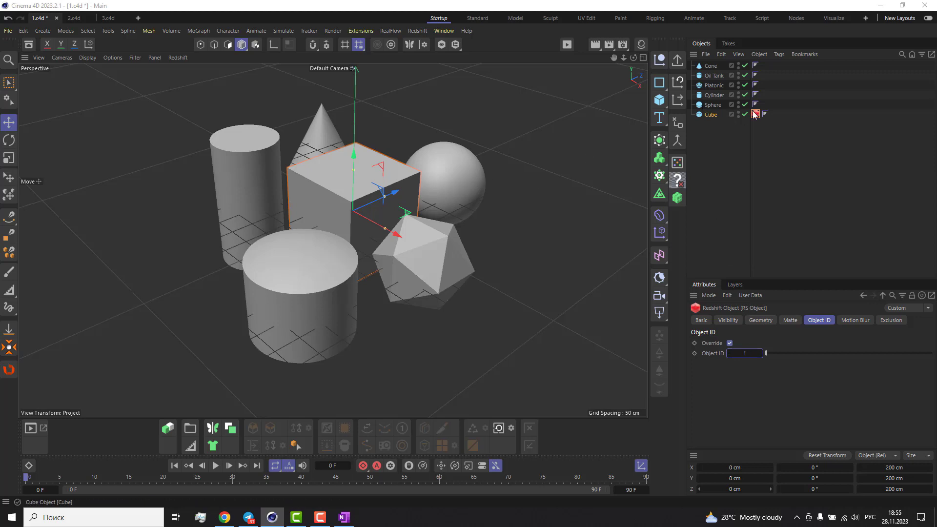
- Copy the Redshift Object tag onto the Sphere with Object ID 2
{"action": "left_click", "coordinate": [435, 166]}
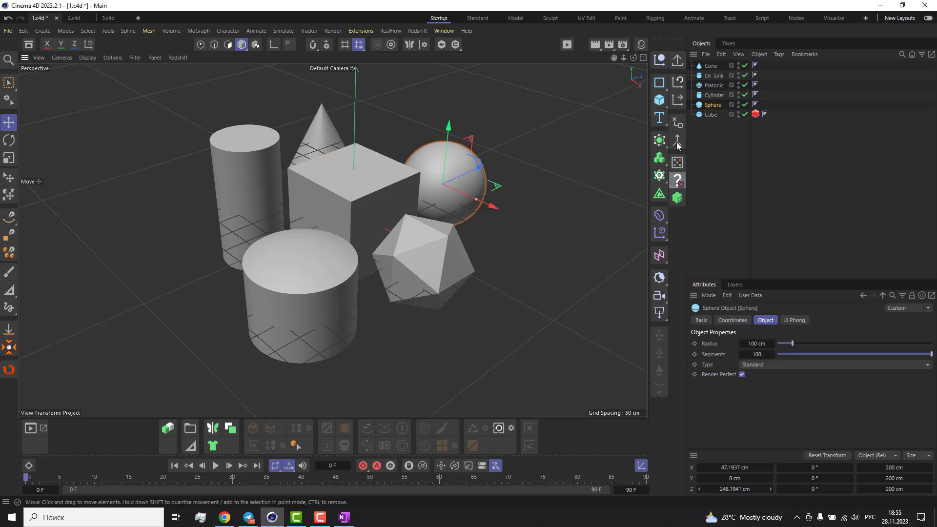
{"action": "left_click", "coordinate": [756, 114]}
{"action": "left_click_drag", "start_coordinate": [755, 115], "coordinate": [765, 104], "text": "ctrl"}
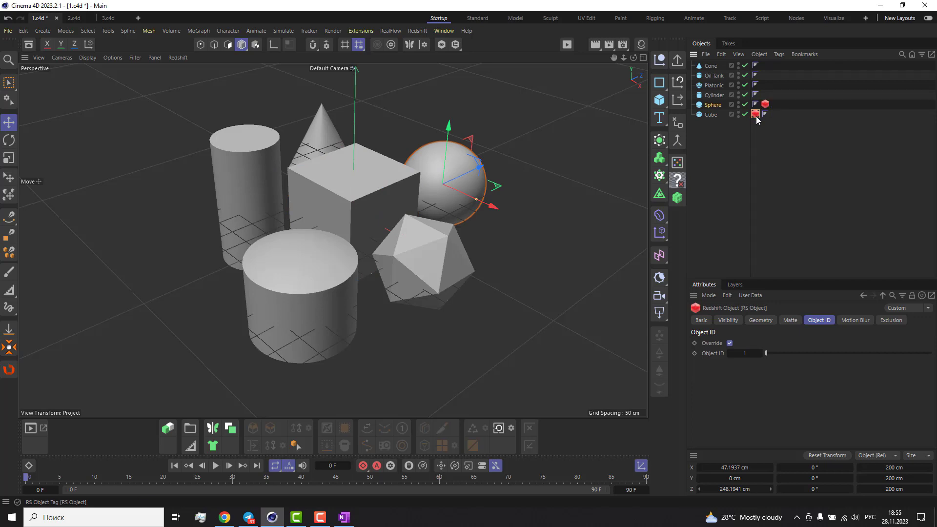
{"action": "left_click", "coordinate": [753, 355]}
{"action": "type", "text": "2"}
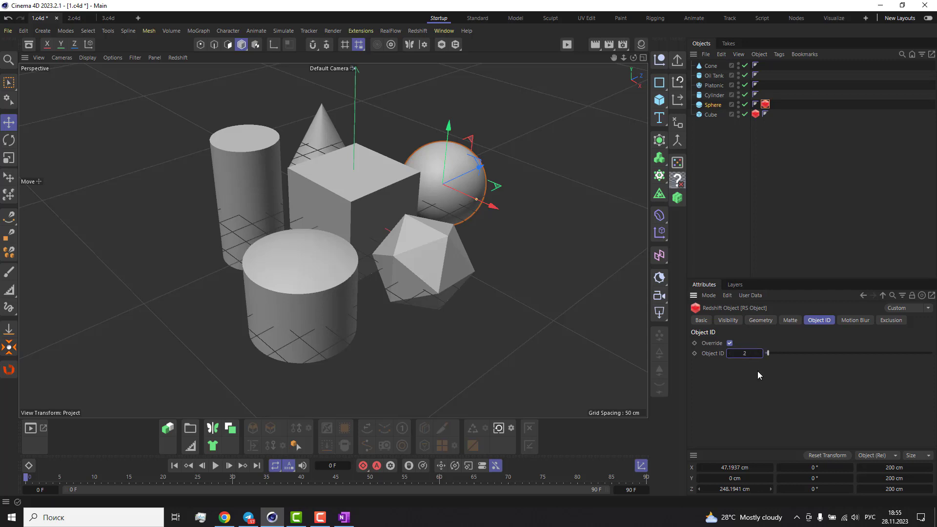
- Copy the Redshift Object tag onto the Platonic with Object ID 3
{"action": "left_click", "coordinate": [444, 246]}
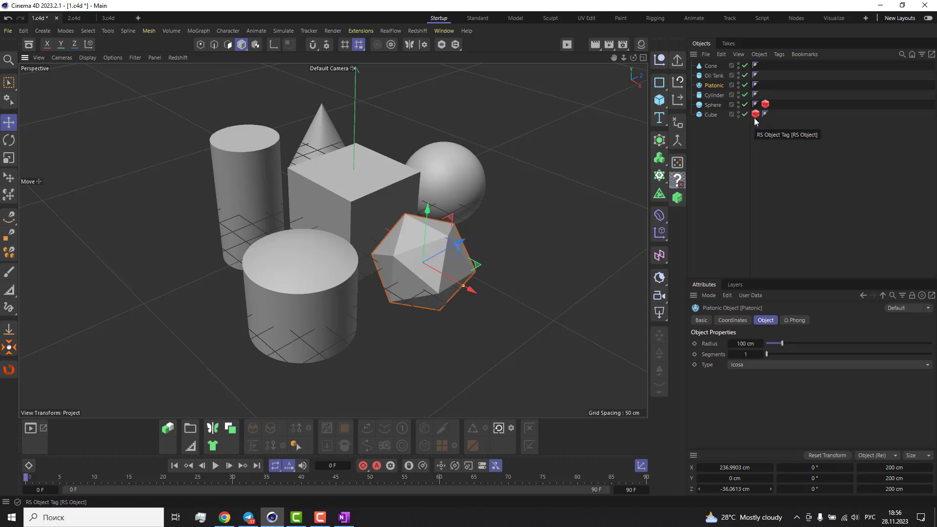
{"action": "left_click", "coordinate": [764, 106]}
{"action": "left_click_drag", "start_coordinate": [764, 105], "coordinate": [765, 85], "text": "ctrl"}
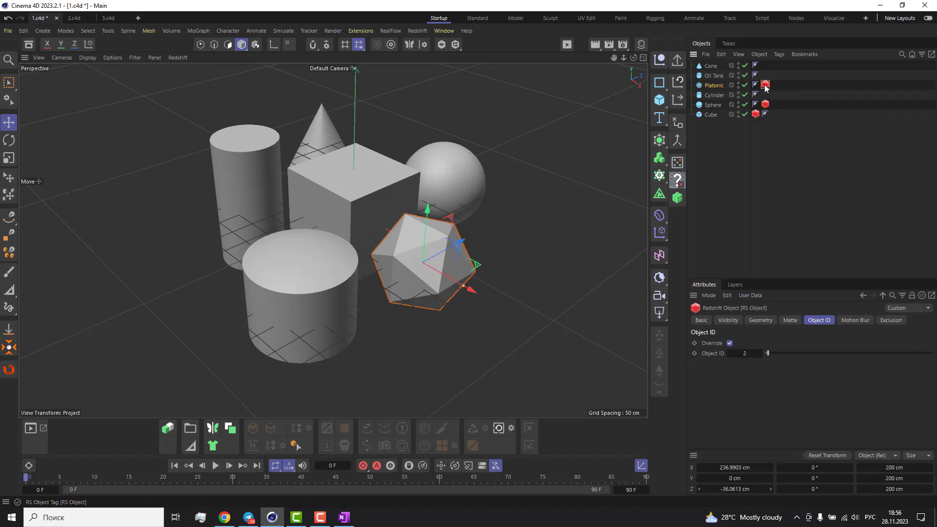
{"action": "double_click", "coordinate": [747, 354]}
{"action": "type", "text": "3"}
{"action": "key", "text": "Return"}
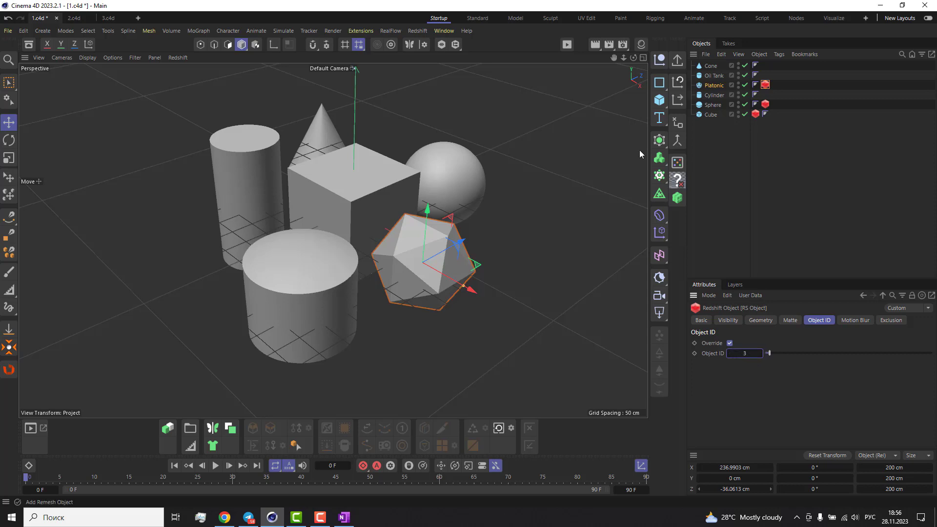
{"action": "left_click", "coordinate": [623, 45]}
{"action": "left_click_drag", "start_coordinate": [707, 37], "coordinate": [508, 59]}
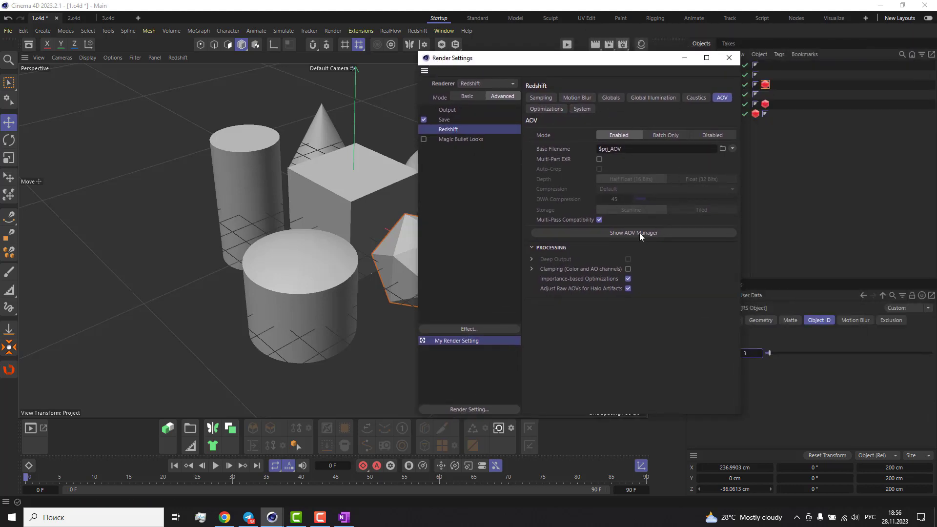
- Duplicate the PuzzleMatte AOV in the AOV Manager
{"action": "left_click", "coordinate": [640, 232]}
{"action": "left_click_drag", "start_coordinate": [557, 140], "coordinate": [396, 52]}
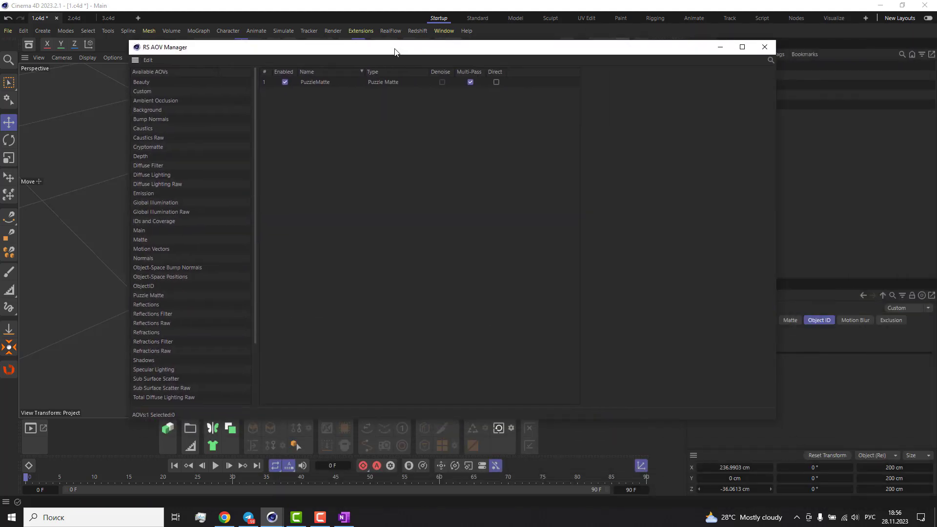
{"action": "left_click", "coordinate": [311, 83]}
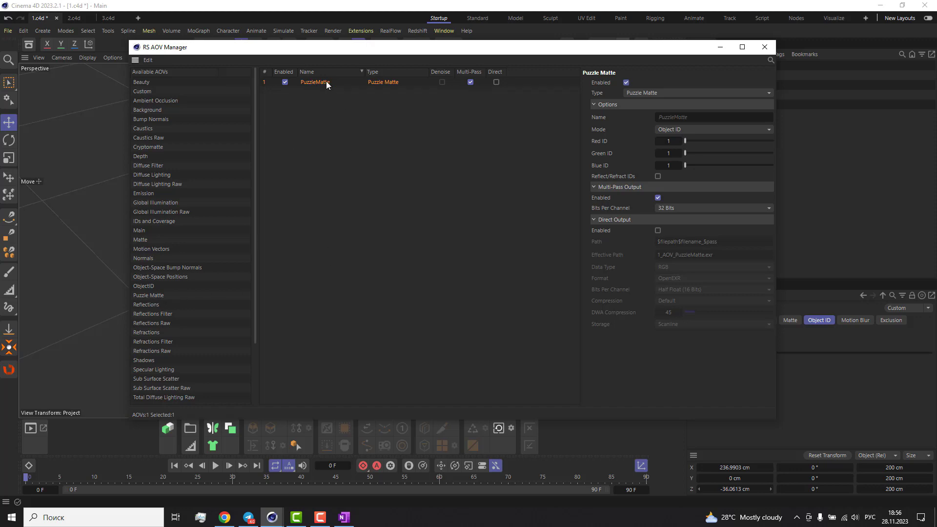
{"action": "key", "text": "ctrl+v"}
{"action": "key", "text": "ctrl+v"}
- Set PuzzleMatte 1's Red, Green and Blue IDs to 2
{"action": "left_click", "coordinate": [319, 93]}
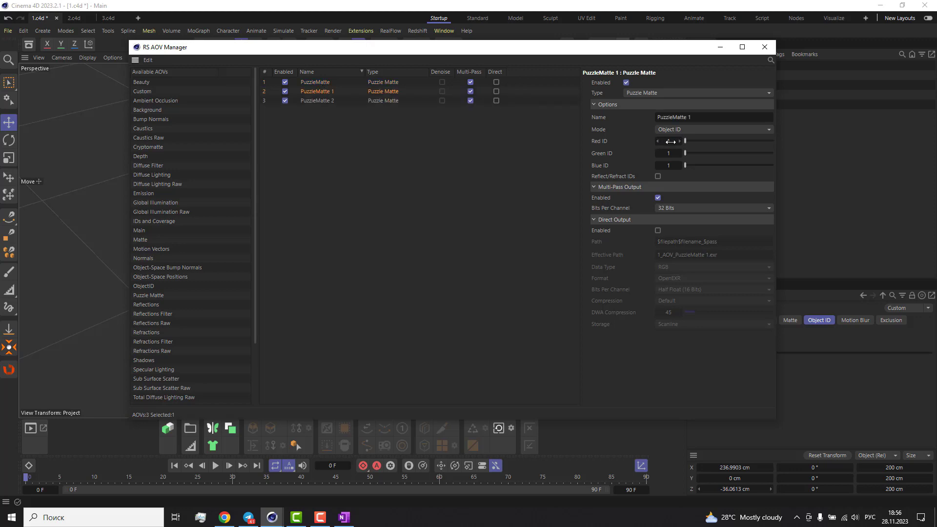
{"action": "left_click", "coordinate": [671, 141]}
{"action": "type", "text": "2"}
{"action": "key", "text": "Tab"}
{"action": "type", "text": "2"}
{"action": "key", "text": "Tab"}
{"action": "type", "text": "2"}
- Set PuzzleMatte 2's Red, Green and Blue IDs to 3
{"action": "left_click", "coordinate": [329, 101]}
{"action": "left_click", "coordinate": [670, 141]}
{"action": "type", "text": "3"}
{"action": "key", "text": "Tab"}
{"action": "type", "text": "3"}
{"action": "key", "text": "Tab"}
{"action": "type", "text": "3"}
{"action": "key", "text": "Return"}
- Close the AOV Manager and Render Settings, and bring up the Redshift RenderView
{"action": "left_click", "coordinate": [765, 47]}
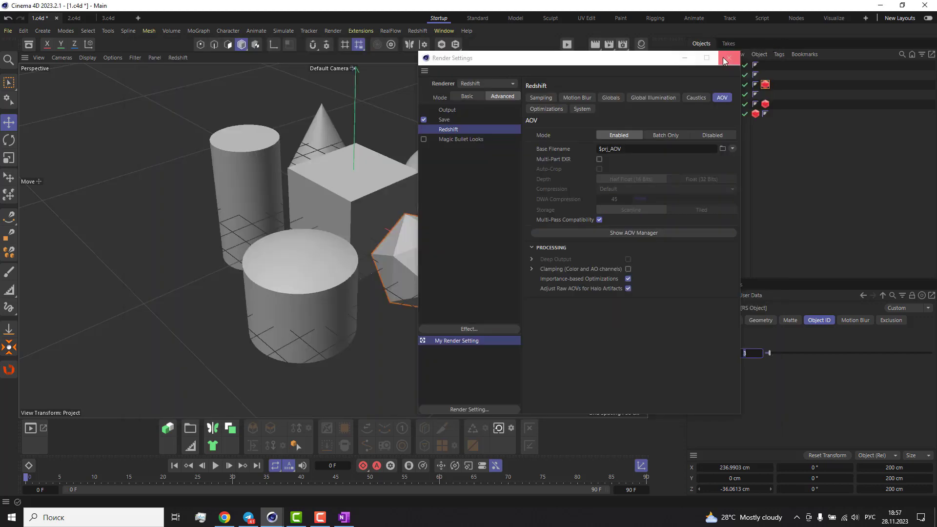
{"action": "left_click", "coordinate": [767, 46]}
{"action": "left_click", "coordinate": [444, 30]}
{"action": "left_click", "coordinate": [434, 108]}
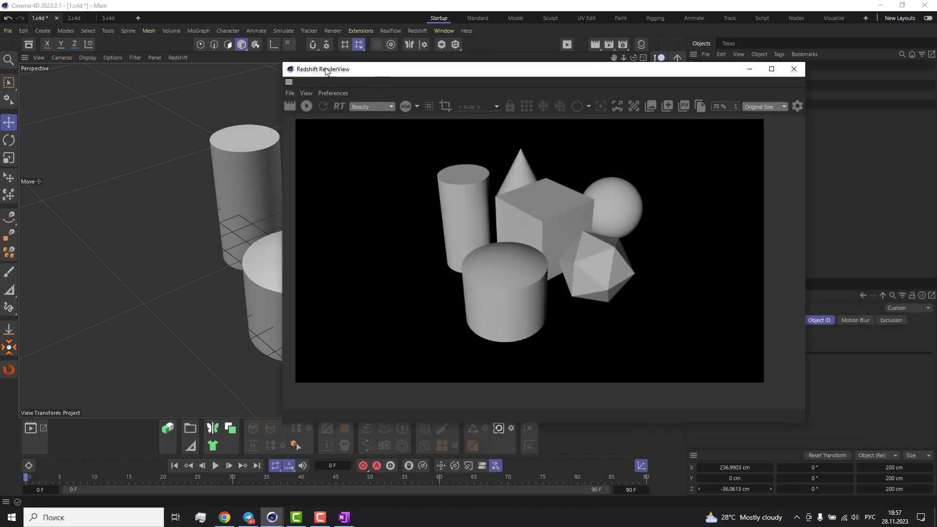
- Render the scene and view the PuzzleMatte and PuzzleMatte 1 passes
{"action": "left_click", "coordinate": [207, 100]}
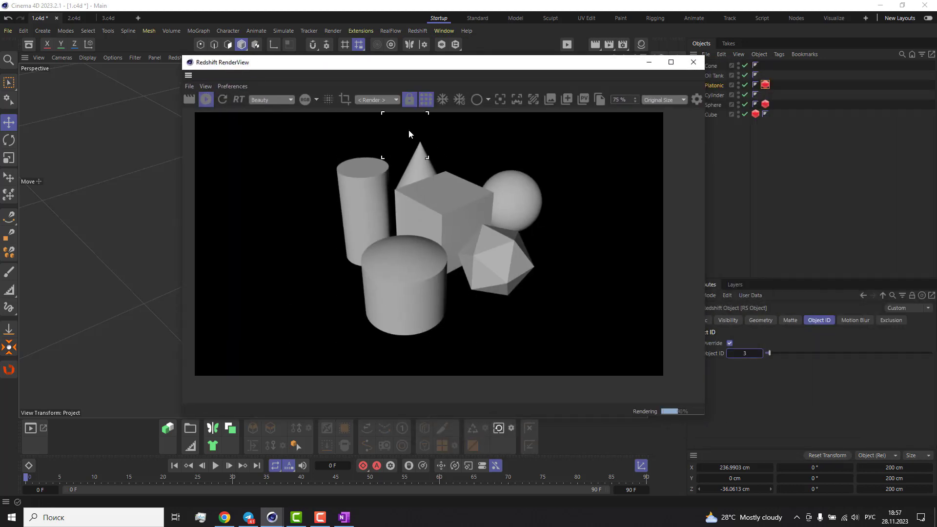
{"action": "left_click", "coordinate": [267, 100]}
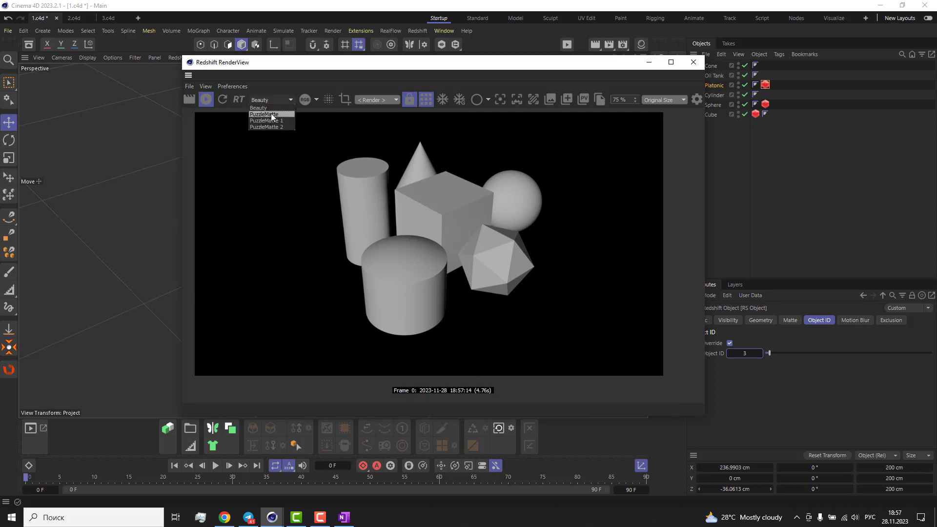
{"action": "left_click", "coordinate": [272, 114]}
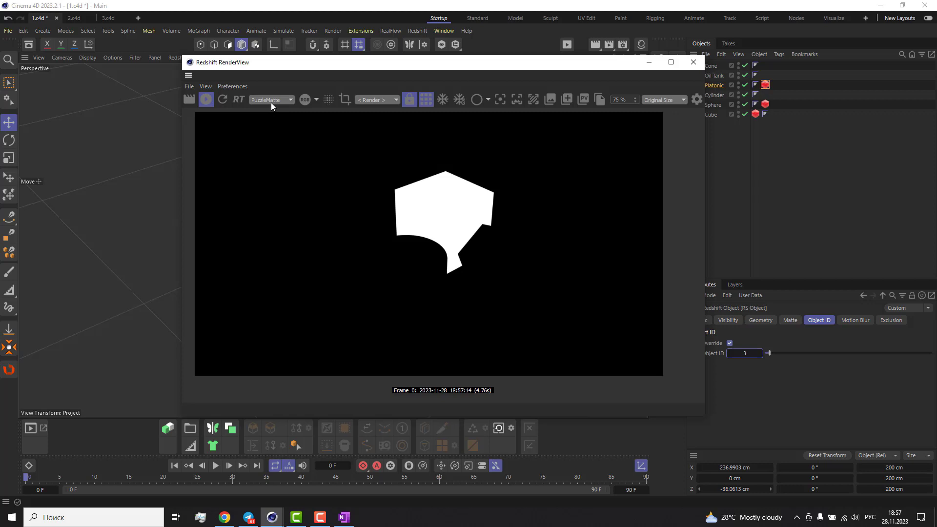
{"action": "scroll", "coordinate": [271, 102], "scroll_direction": "down", "scroll_amount": 1}
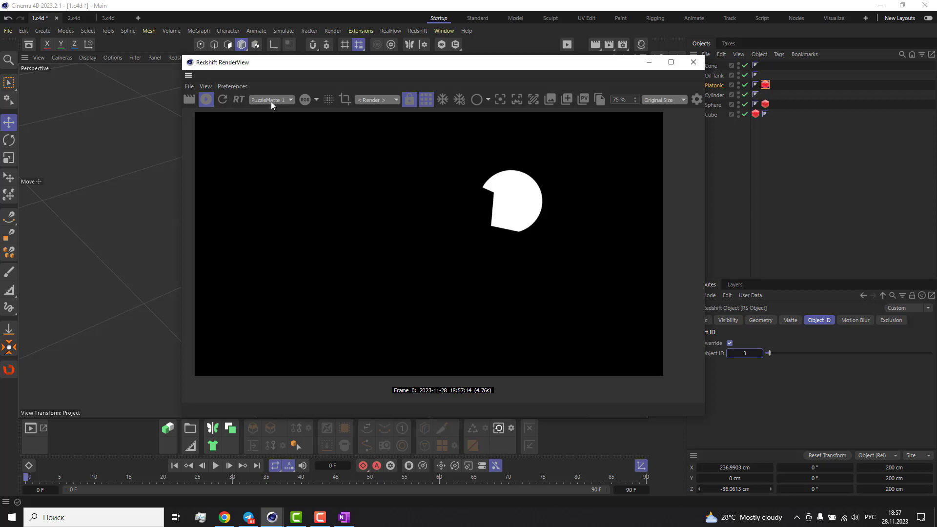
{"action": "scroll", "coordinate": [271, 102], "scroll_direction": "down", "scroll_amount": 1}
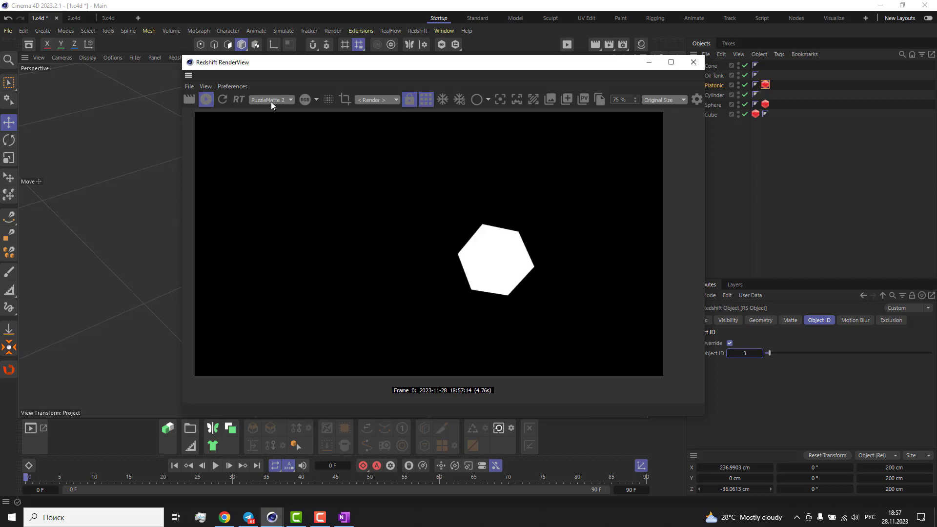
{"action": "left_click", "coordinate": [270, 107]}
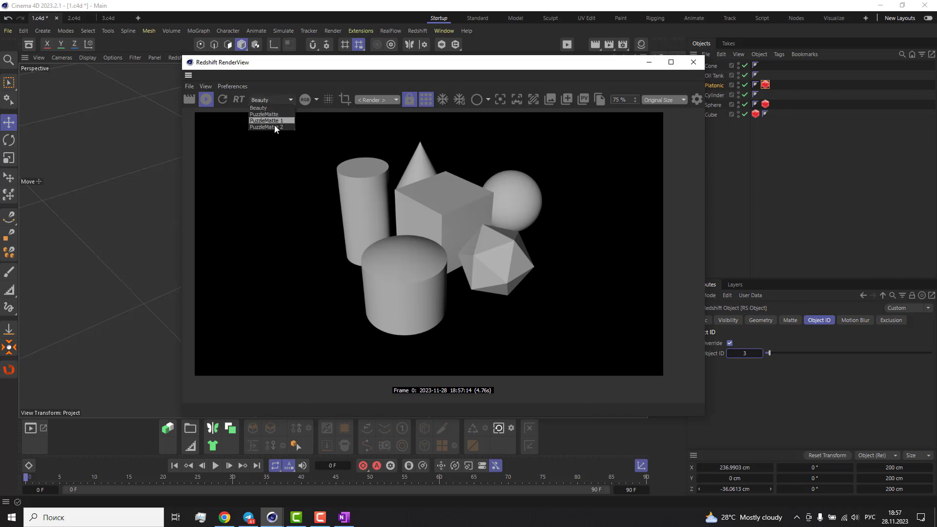
- Check the PuzzleMatte 2 pass, return to Beauty and close the render view
{"action": "left_click", "coordinate": [275, 126]}
{"action": "left_click", "coordinate": [272, 101]}
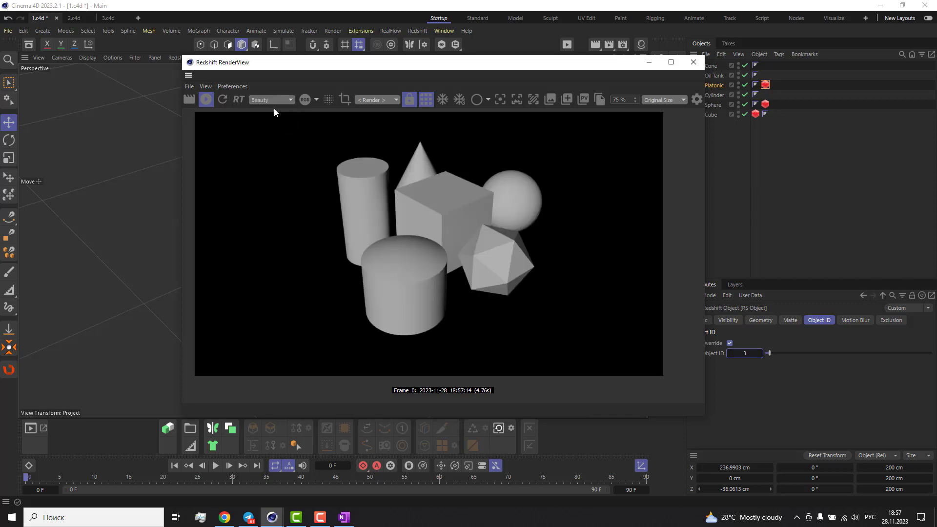
{"action": "left_click_drag", "start_coordinate": [298, 62], "coordinate": [221, 68]}
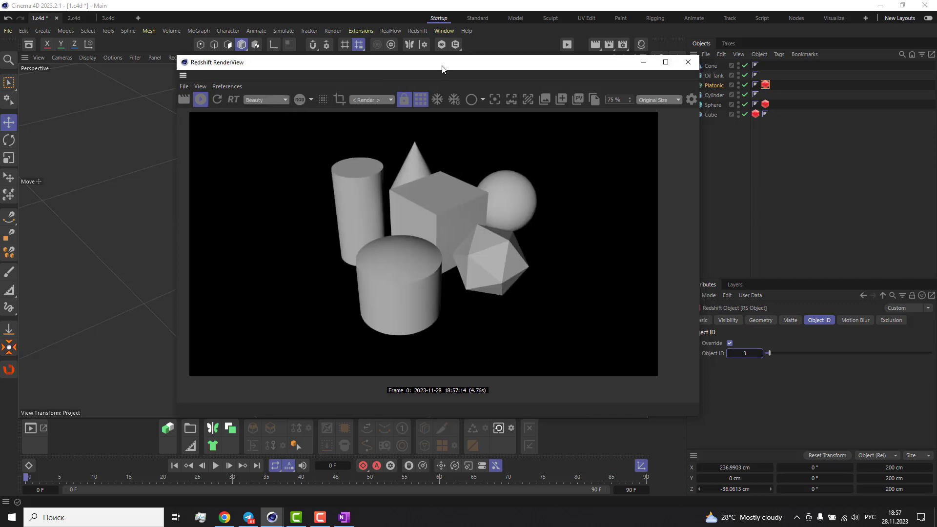
{"action": "left_click", "coordinate": [130, 105]}
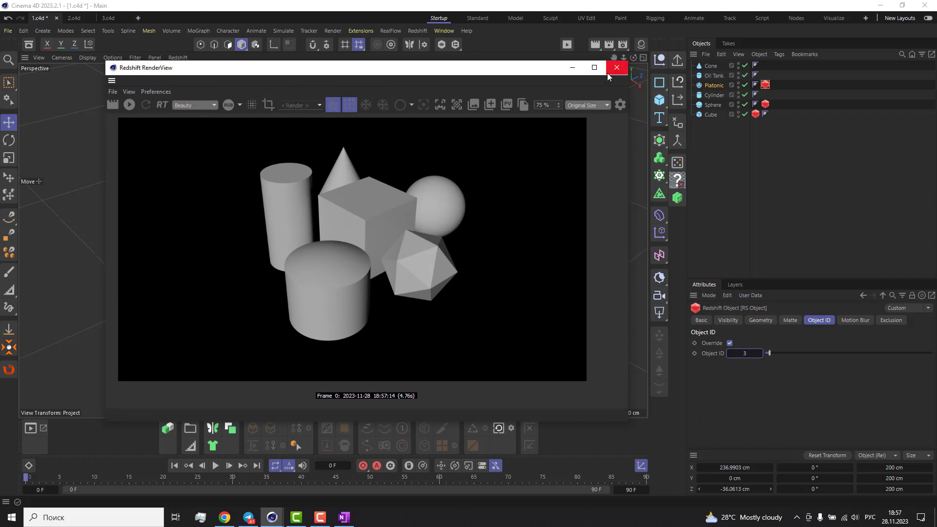
{"action": "left_click", "coordinate": [608, 74]}
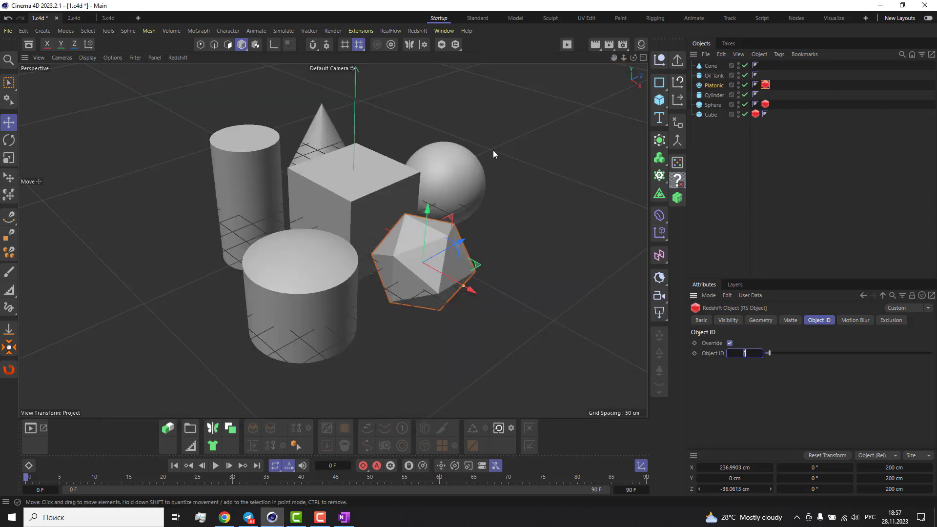
- Group Cone, Oil Tank and Cylinder under a Null with a Redshift tag of Object ID 4
{"action": "left_click", "coordinate": [727, 131]}
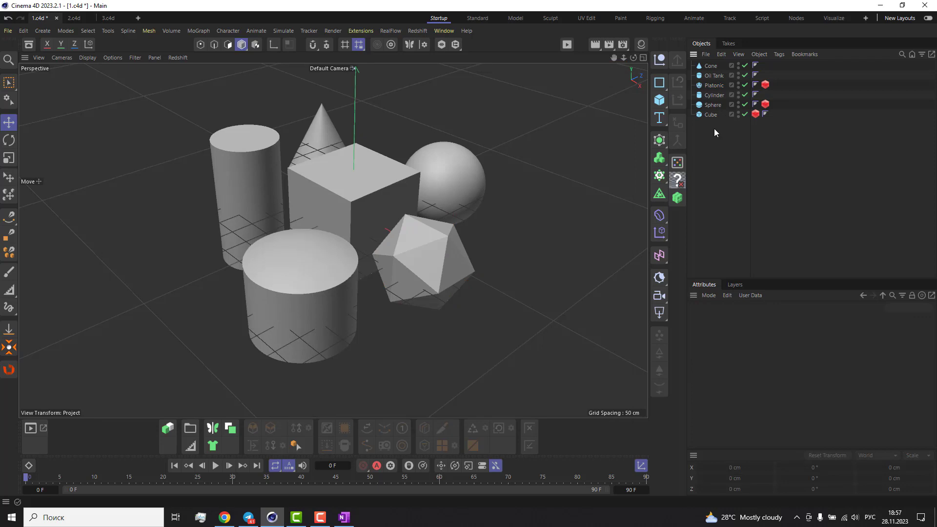
{"action": "left_click", "coordinate": [710, 66]}
{"action": "left_click", "coordinate": [714, 96], "text": "ctrl"}
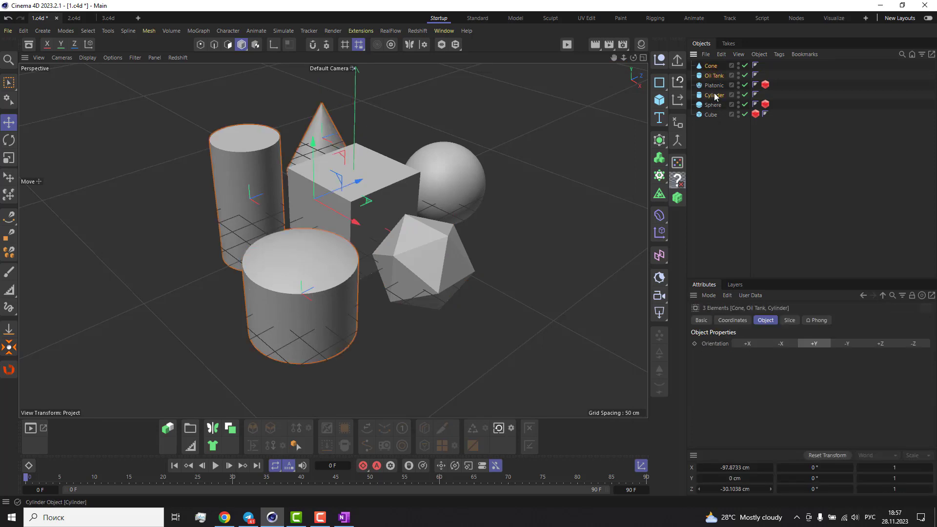
{"action": "key", "text": "alt+g"}
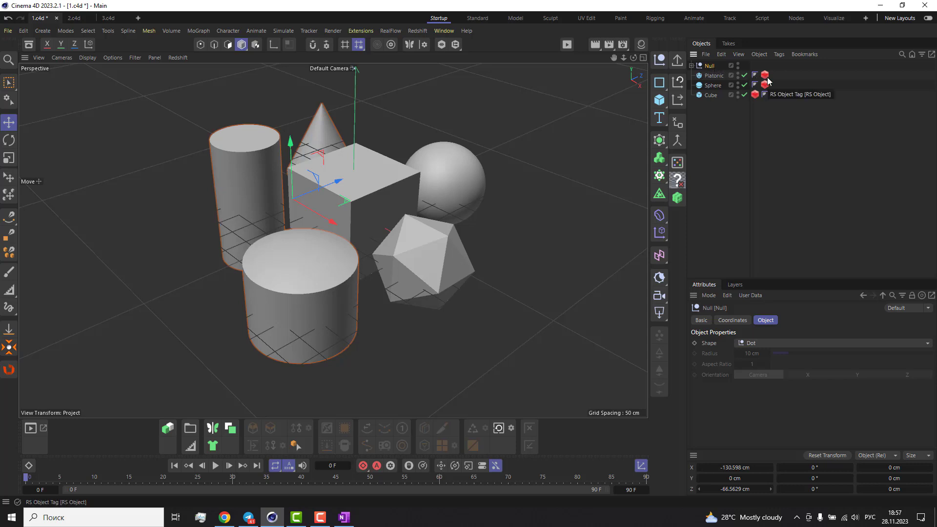
{"action": "left_click_drag", "start_coordinate": [767, 81], "coordinate": [755, 66], "text": "ctrl"}
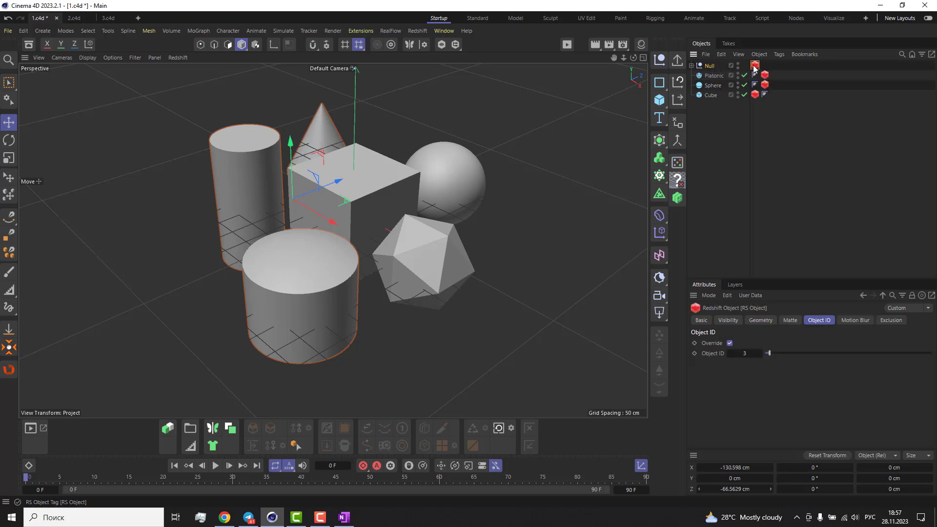
{"action": "mouse_move", "coordinate": [745, 353]}
{"action": "left_click_drag", "start_coordinate": [748, 356], "coordinate": [751, 355]}
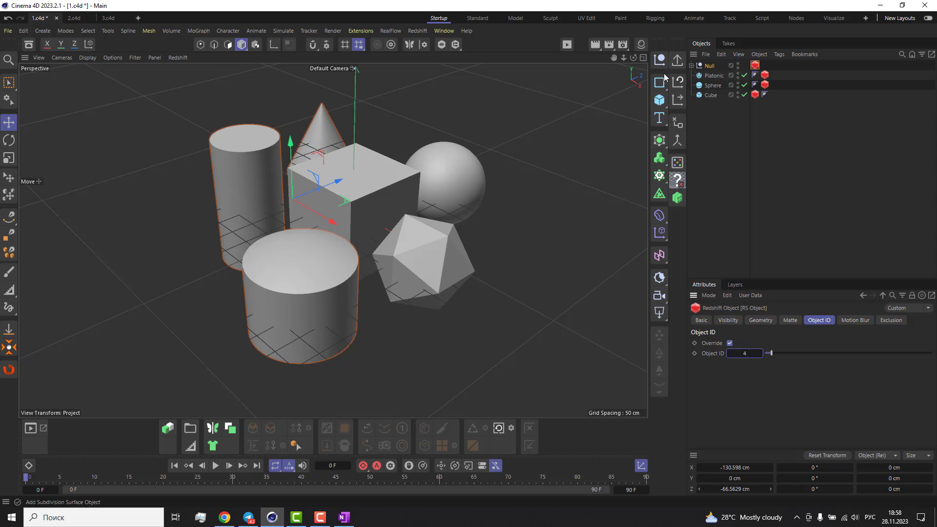
{"action": "left_click", "coordinate": [621, 44]}
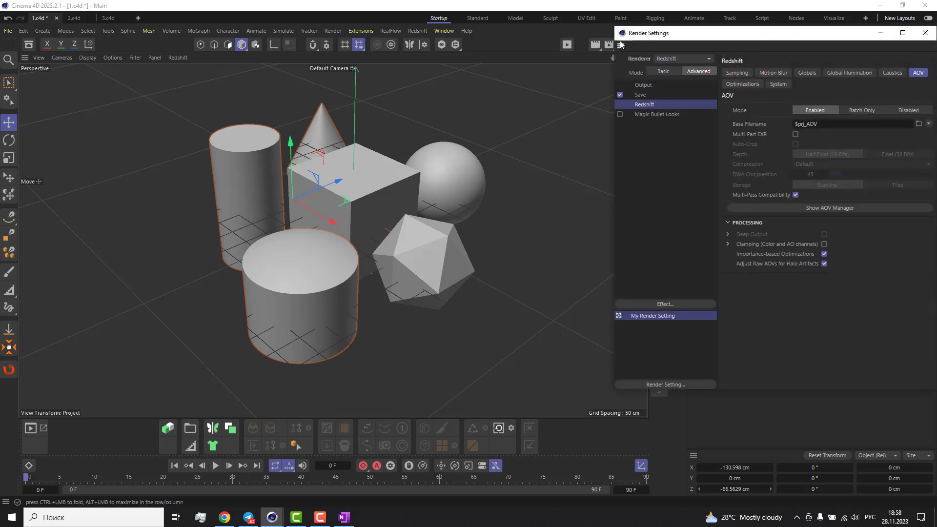
- Copy and paste PuzzleMatte 2 in the AOV Manager to create PuzzleMatte 3
{"action": "mouse_move", "coordinate": [628, 16]}
{"action": "left_mouse_down"}
{"action": "mouse_move", "coordinate": [532, 57]}
{"action": "mouse_move", "coordinate": [396, 73]}
{"action": "left_mouse_up"}
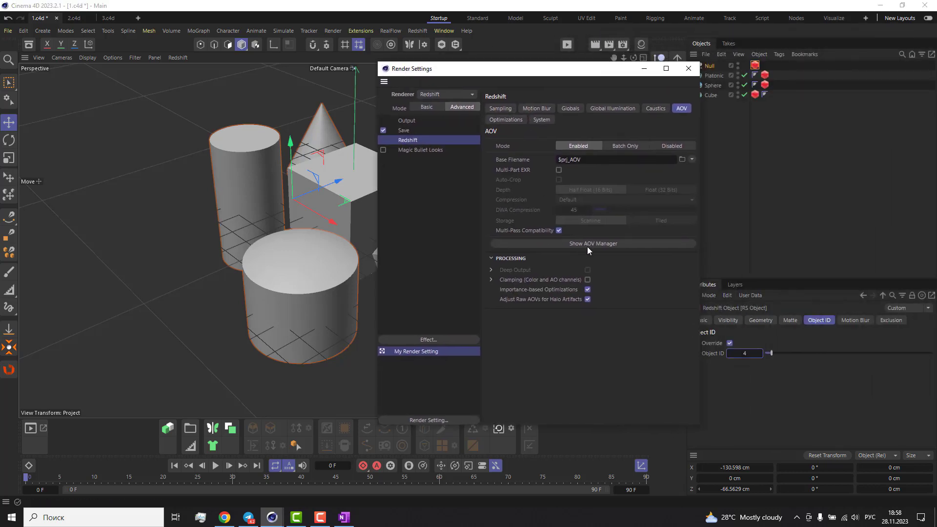
{"action": "left_click", "coordinate": [586, 247]}
{"action": "left_click", "coordinate": [483, 189]}
{"action": "left_click_drag", "start_coordinate": [514, 140], "coordinate": [383, 99]}
{"action": "key", "text": "ctrl+c"}
{"action": "key", "text": "ctrl+v"}
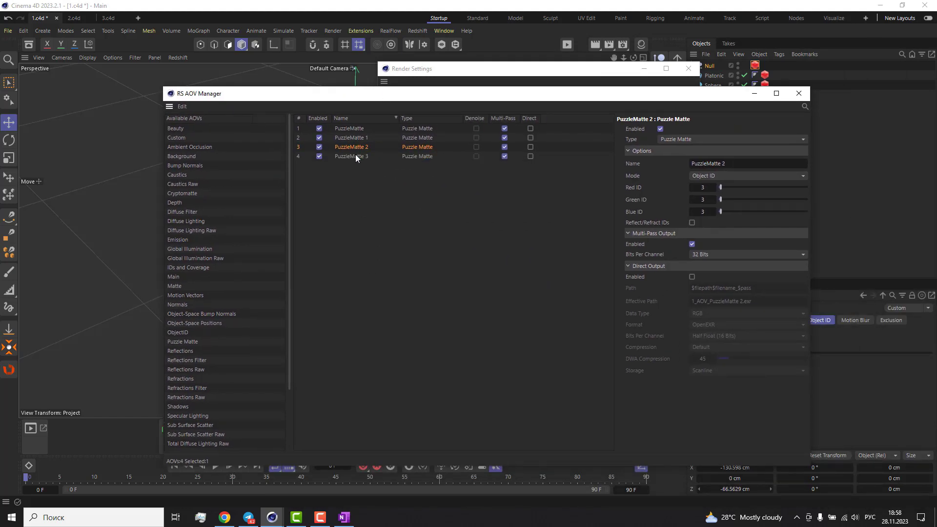
- Set PuzzleMatte 3's Red, Green and Blue IDs to 4 and close both windows
{"action": "left_click", "coordinate": [706, 186]}
{"action": "type", "text": "4"}
{"action": "key", "text": "Tab"}
{"action": "type", "text": "4"}
{"action": "key", "text": "Tab"}
{"action": "type", "text": "4"}
{"action": "left_click", "coordinate": [798, 93]}
{"action": "left_click", "coordinate": [689, 69]}
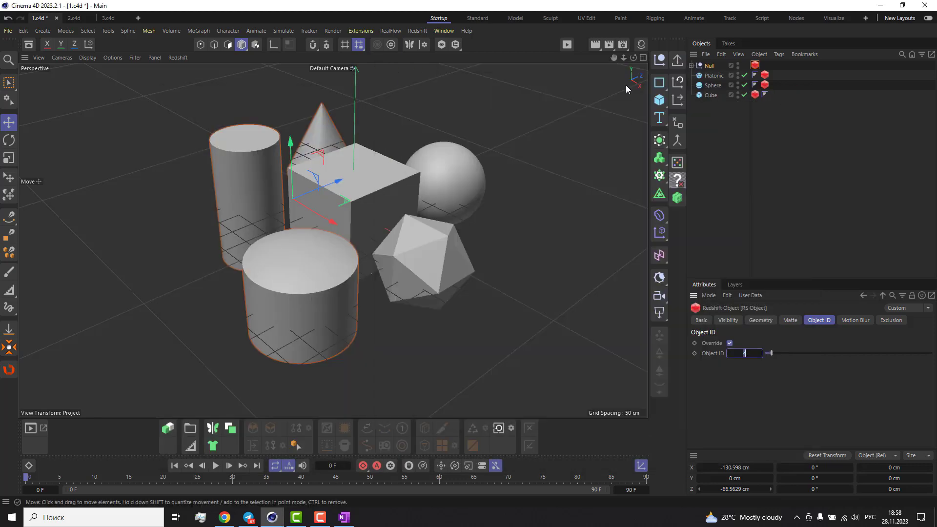
- Render the scene again in the Redshift RenderView
{"action": "left_click", "coordinate": [416, 31]}
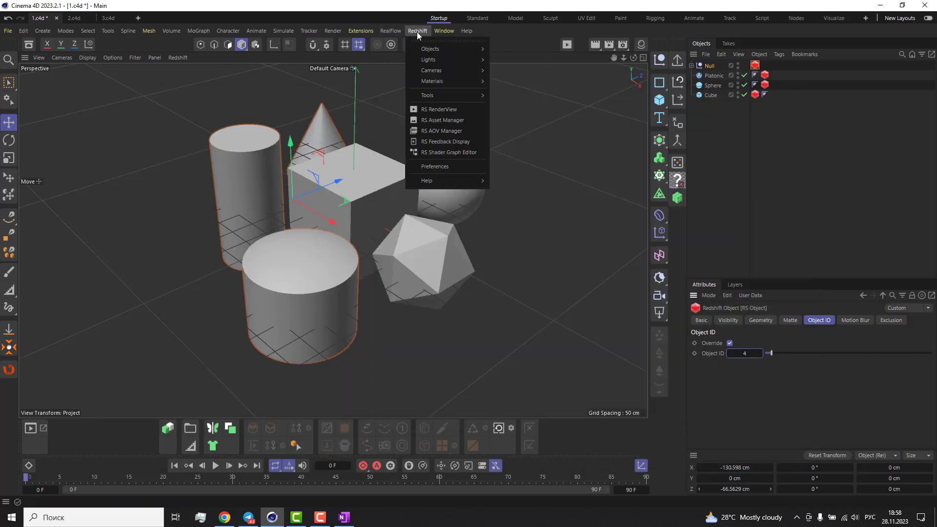
{"action": "left_click", "coordinate": [448, 110]}
{"action": "left_click_drag", "start_coordinate": [527, 101], "coordinate": [380, 38]}
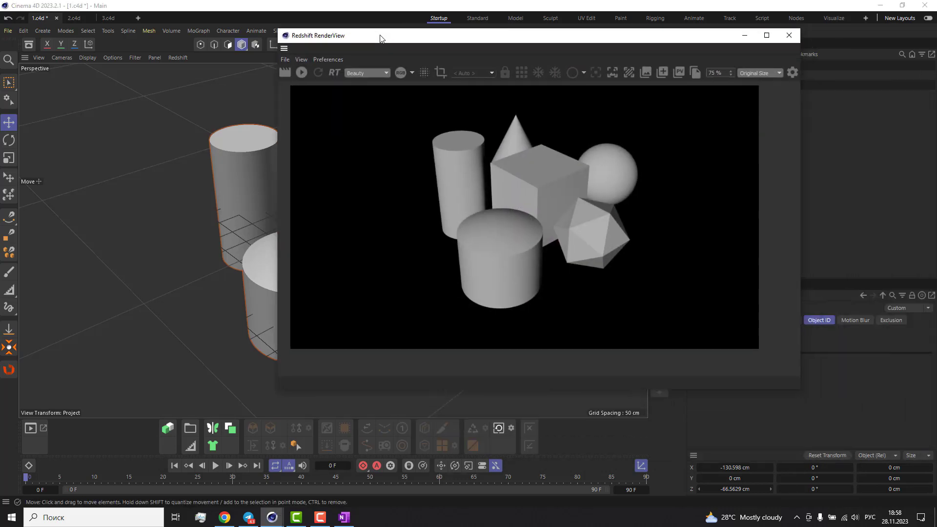
{"action": "left_click", "coordinate": [301, 73]}
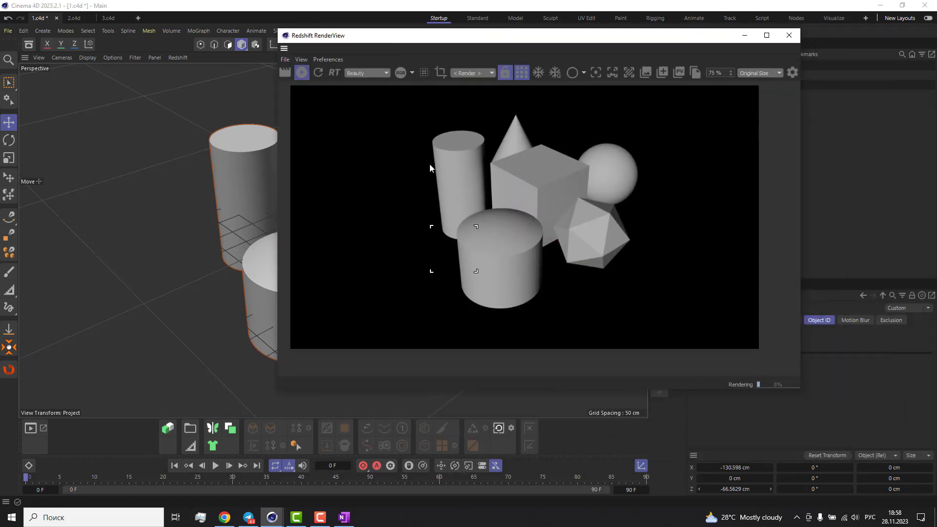
- Compare the PuzzleMatte passes with Beauty, ending on PuzzleMatte 3 isolating the grouped objects
{"action": "left_click", "coordinate": [373, 73]}
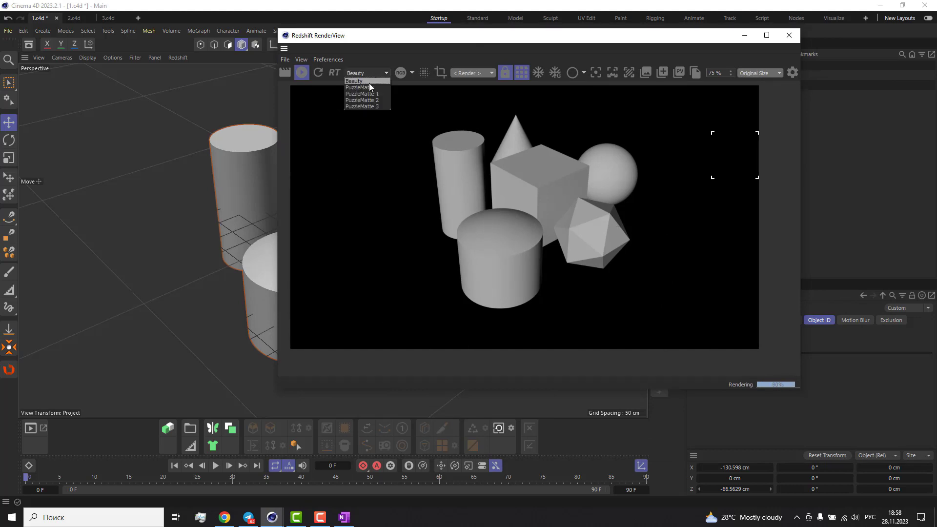
{"action": "scroll", "coordinate": [367, 75], "scroll_direction": "down", "scroll_amount": 1}
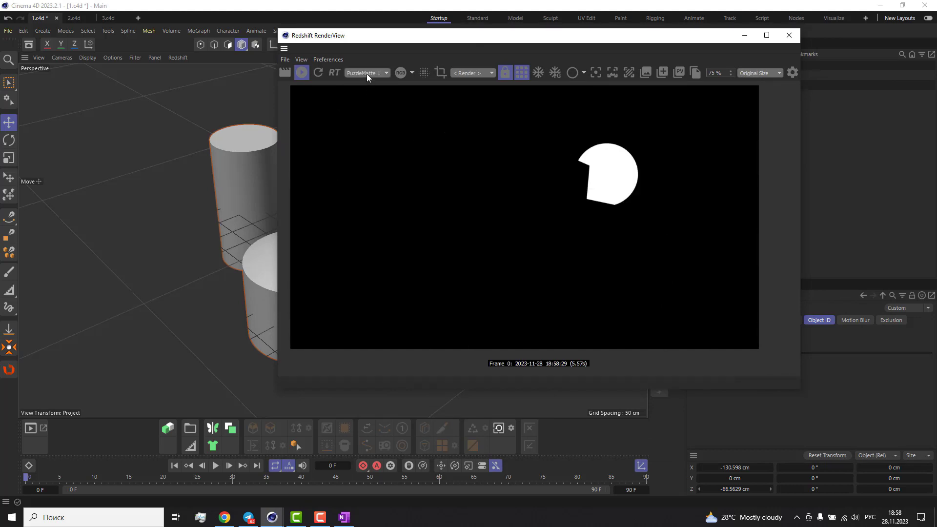
{"action": "scroll", "coordinate": [367, 74], "scroll_direction": "down", "scroll_amount": 1}
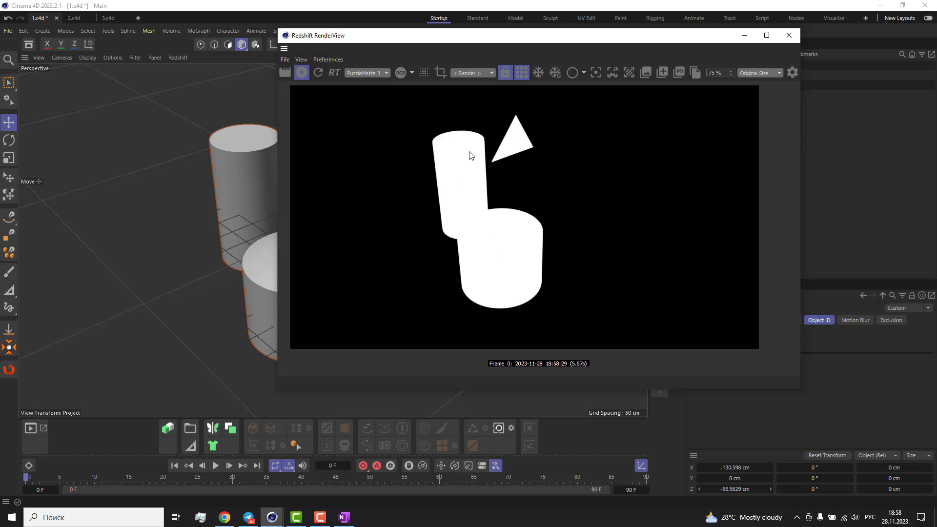
{"action": "left_click", "coordinate": [358, 74]}
{"action": "left_click", "coordinate": [364, 72]}
{"action": "left_click", "coordinate": [368, 106]}
- Close the render view and save the scene
{"action": "left_click", "coordinate": [790, 36]}
{"action": "key", "text": "ctrl+s"}
{"action": "left_click", "coordinate": [617, 151]}
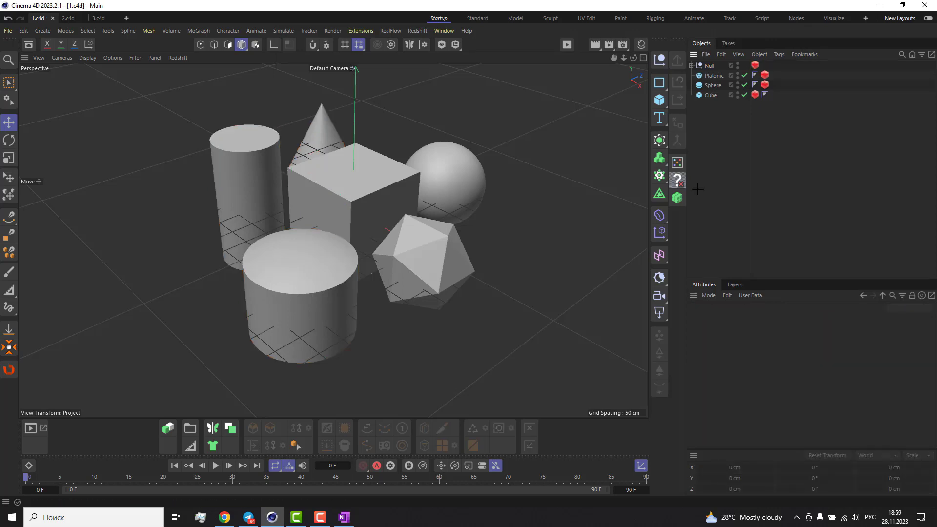
- Switch to 2.c4d and inspect the window model's two material tags and the scene materials
{"action": "left_click", "coordinate": [67, 18]}
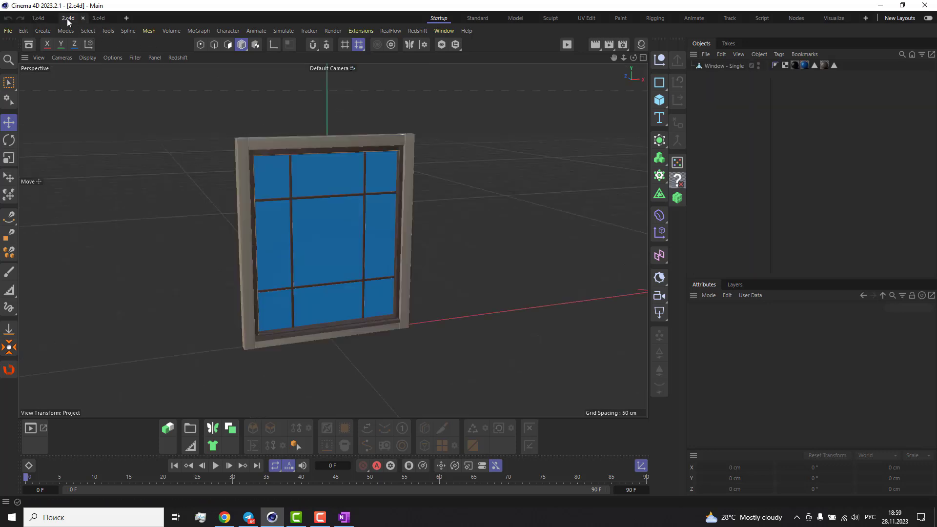
{"action": "mouse_move", "coordinate": [344, 220]}
{"action": "left_mouse_down", "text": "alt"}
{"action": "mouse_move", "coordinate": [389, 236]}
{"action": "mouse_move", "coordinate": [358, 233]}
{"action": "mouse_move", "coordinate": [395, 191]}
{"action": "left_mouse_up", "text": "alt"}
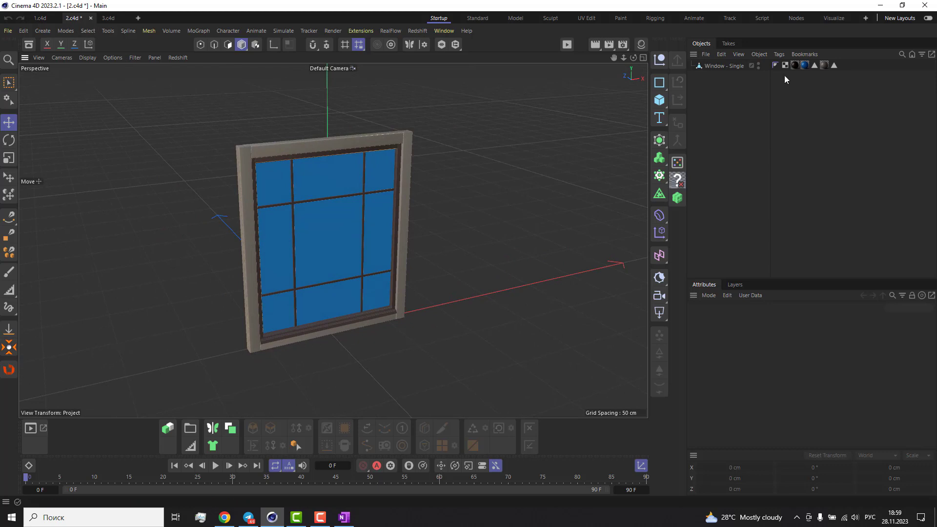
{"action": "left_click", "coordinate": [804, 65]}
{"action": "left_click", "coordinate": [824, 66]}
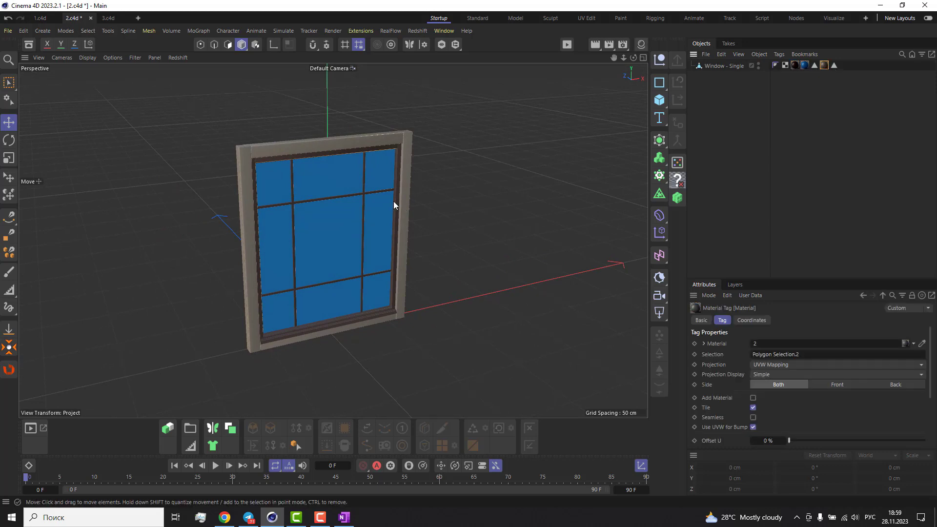
{"action": "left_click_drag", "start_coordinate": [393, 201], "coordinate": [469, 168], "text": "alt"}
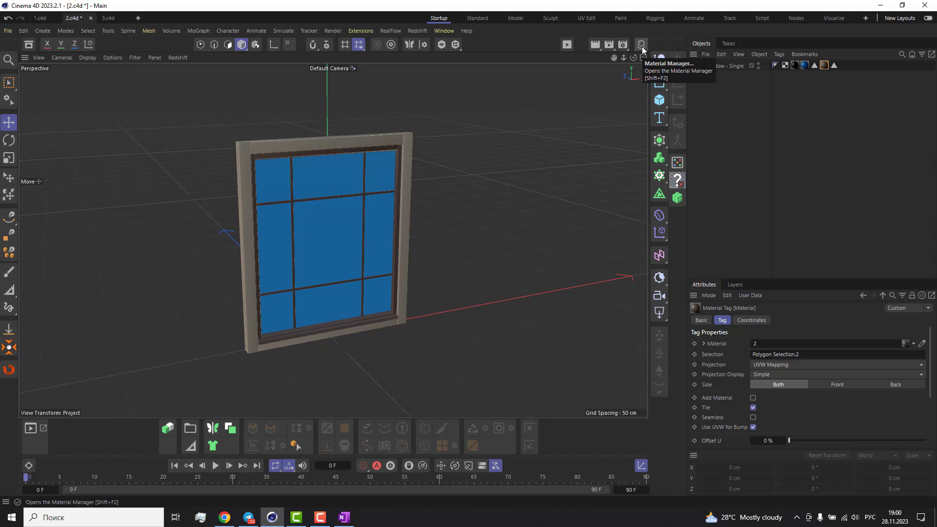
{"action": "left_click", "coordinate": [643, 50]}
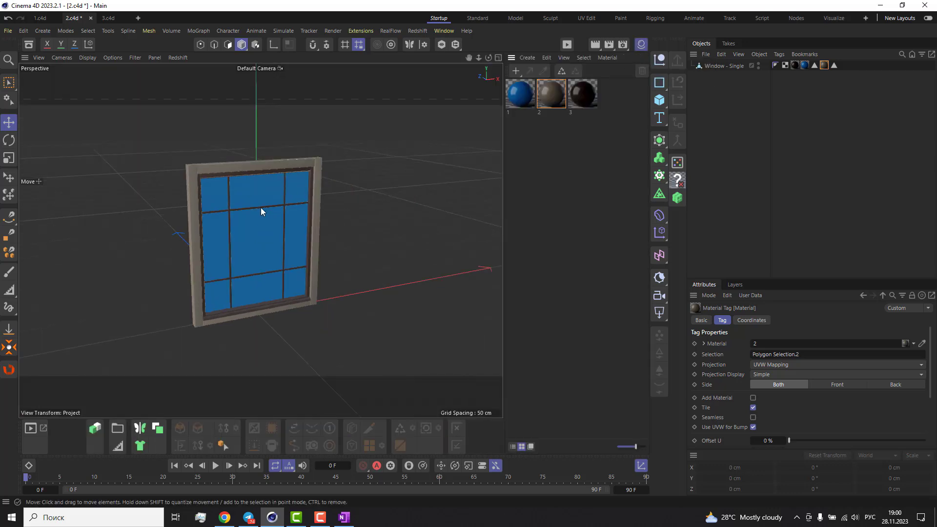
- In the Node Editor, set blue material 1's Output node Material ID to 1
{"action": "double_click", "coordinate": [521, 94]}
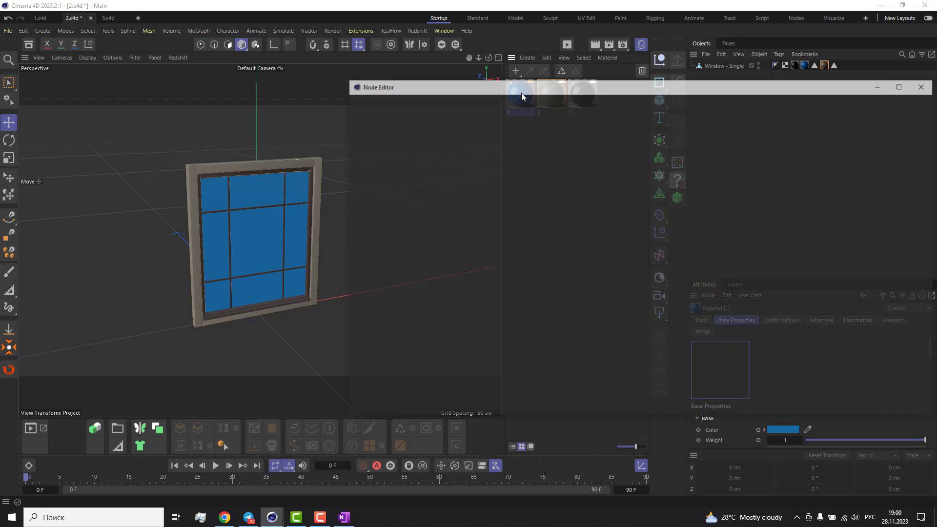
{"action": "left_click_drag", "start_coordinate": [535, 93], "coordinate": [399, 91]}
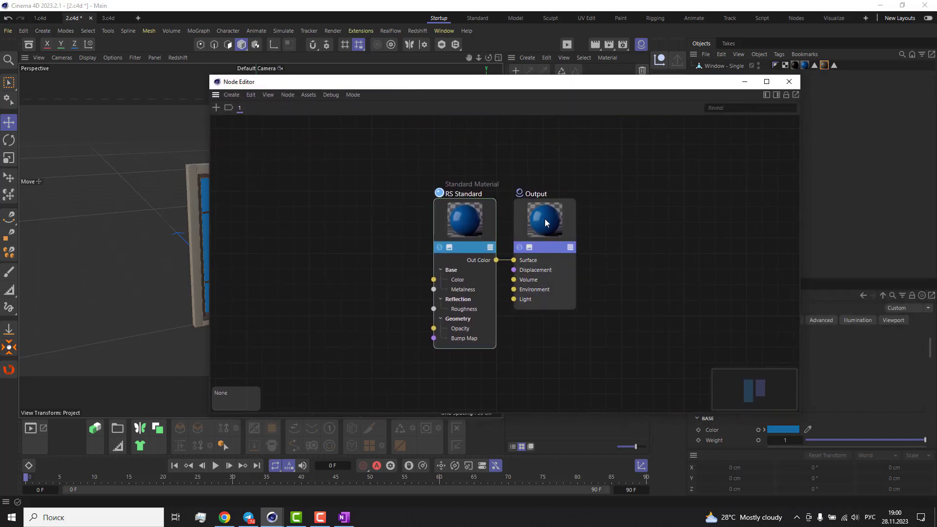
{"action": "left_click_drag", "start_coordinate": [619, 151], "coordinate": [513, 310]}
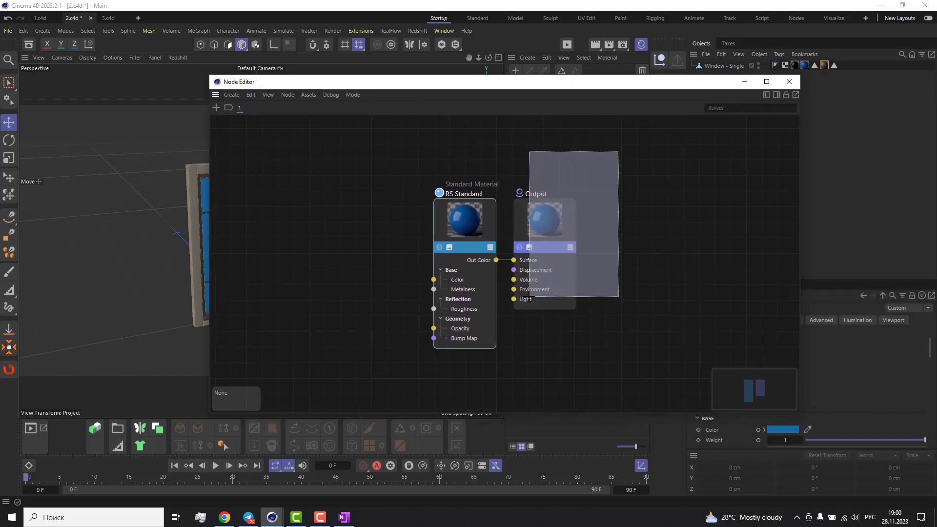
{"action": "left_click", "coordinate": [775, 94]}
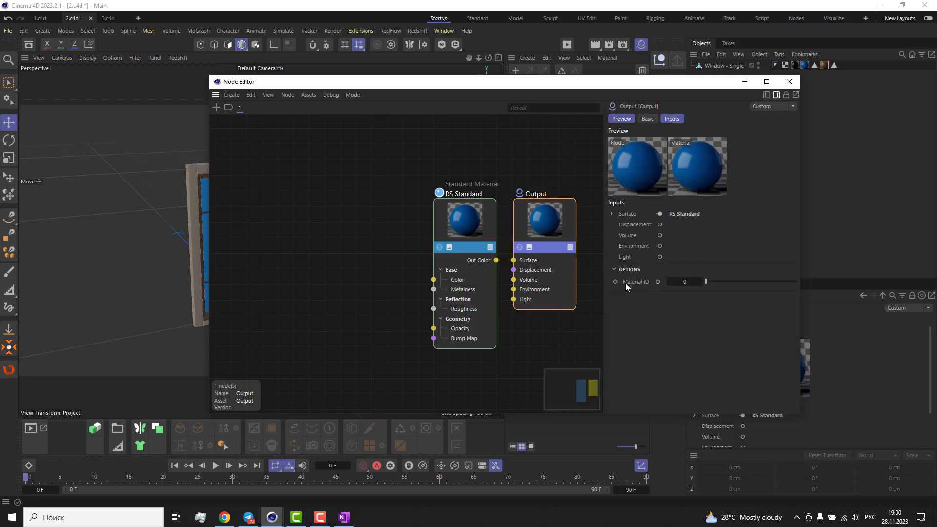
{"action": "left_click", "coordinate": [685, 283]}
{"action": "key", "text": "Return"}
{"action": "left_click", "coordinate": [789, 81]}
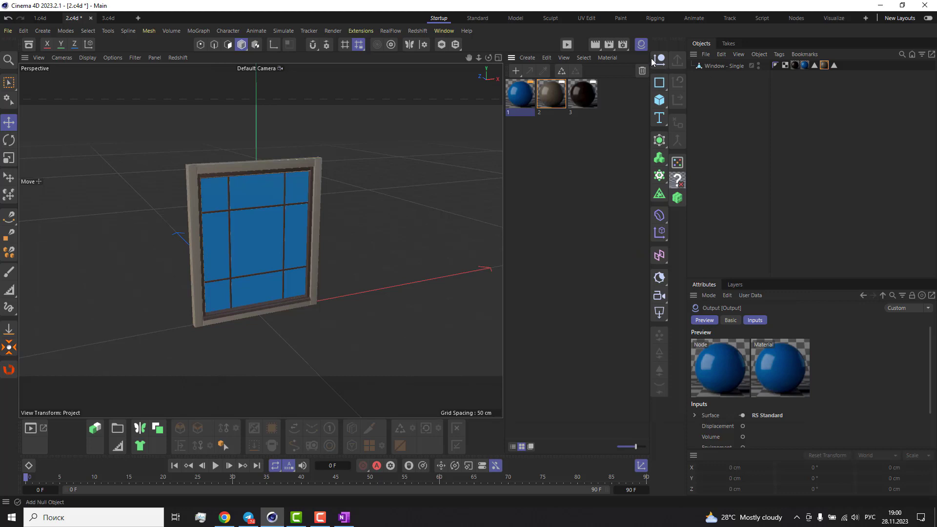
{"action": "left_click", "coordinate": [623, 44]}
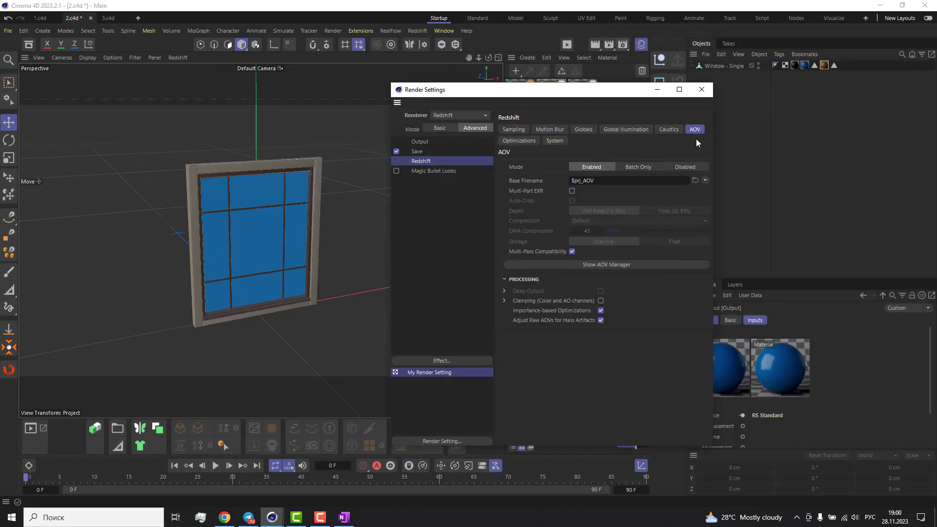
- Drag a Puzzle Matte into the AOV Manager and set its Red, Green and Blue IDs to 1
{"action": "left_click", "coordinate": [610, 264]}
{"action": "left_click_drag", "start_coordinate": [538, 136], "coordinate": [428, 59]}
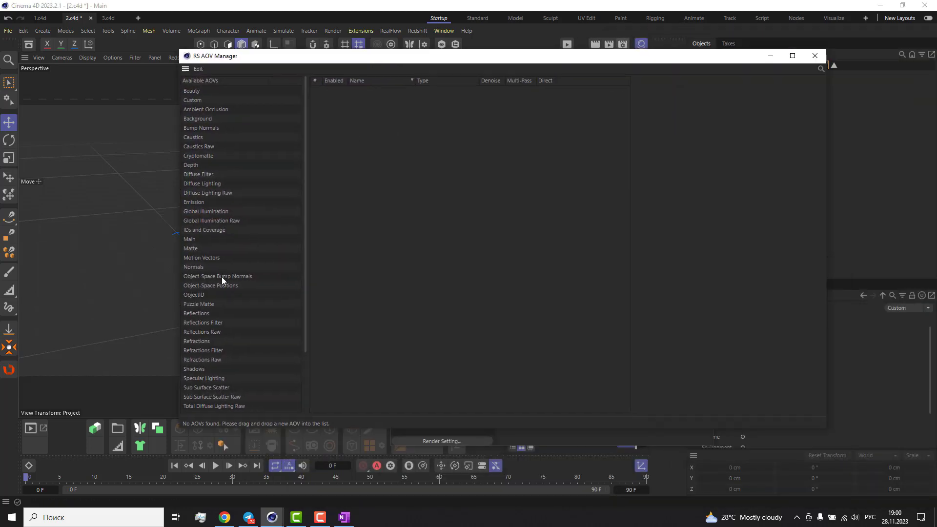
{"action": "left_click_drag", "start_coordinate": [212, 304], "coordinate": [380, 171]}
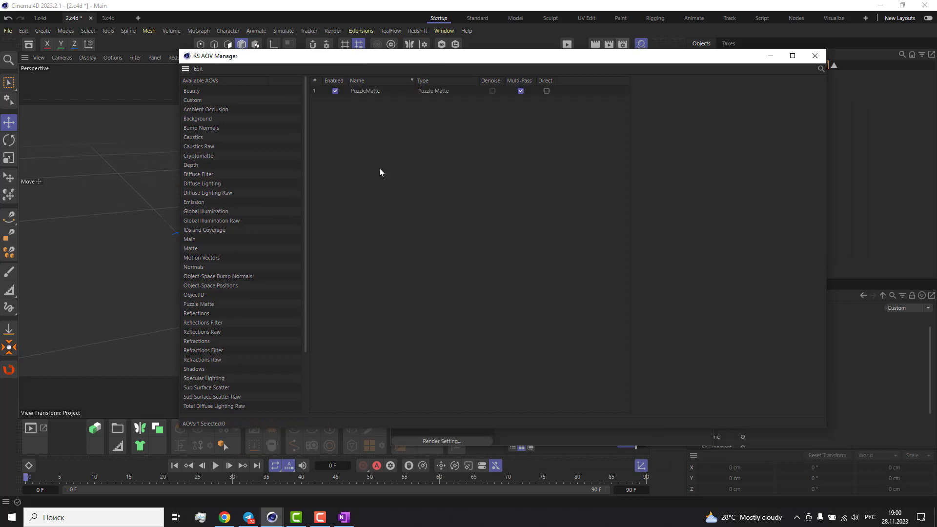
{"action": "left_click", "coordinate": [366, 92]}
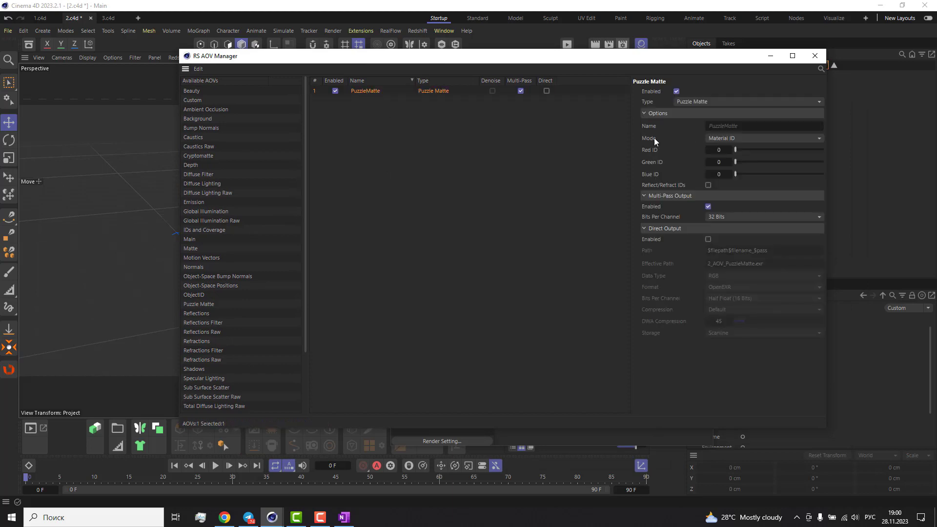
{"action": "left_click", "coordinate": [721, 149]}
{"action": "type", "text": "1"}
{"action": "key", "text": "Tab"}
{"action": "type", "text": "1"}
{"action": "key", "text": "Tab"}
{"action": "type", "text": "1"}
{"action": "left_click", "coordinate": [815, 55]}
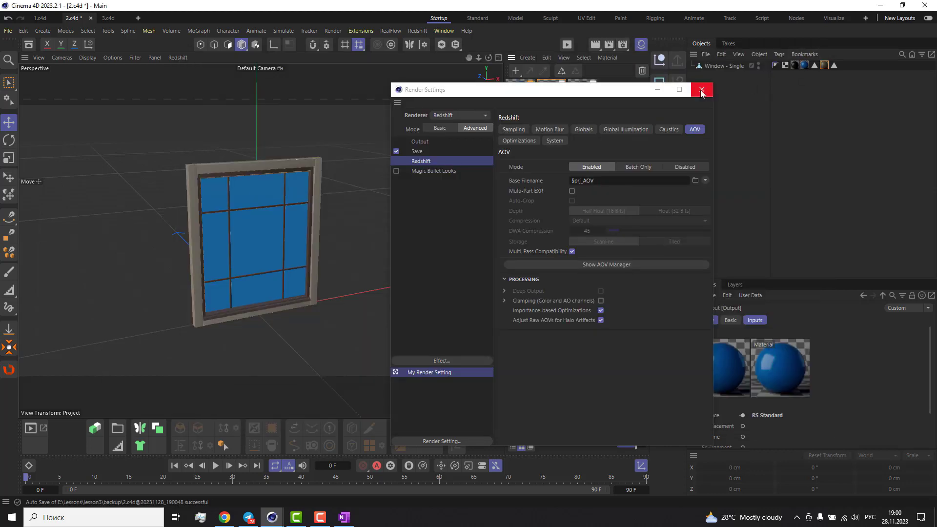
{"action": "left_click", "coordinate": [702, 92]}
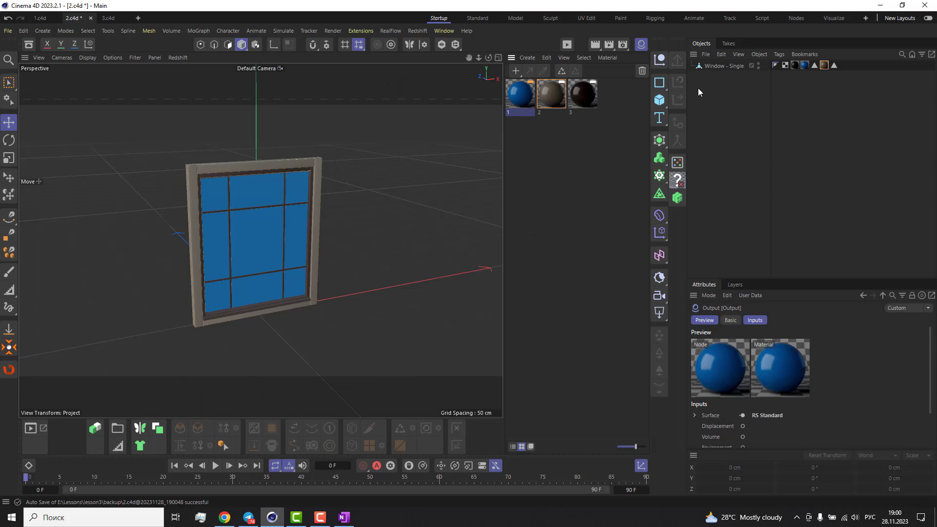
- Render the window in the Redshift RenderView in bucket mode
{"action": "left_click", "coordinate": [417, 31]}
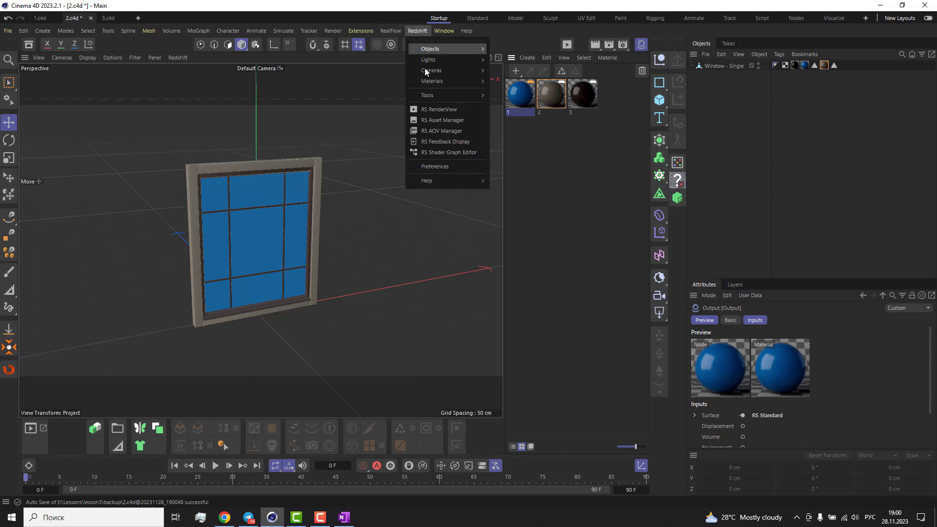
{"action": "left_click", "coordinate": [444, 111]}
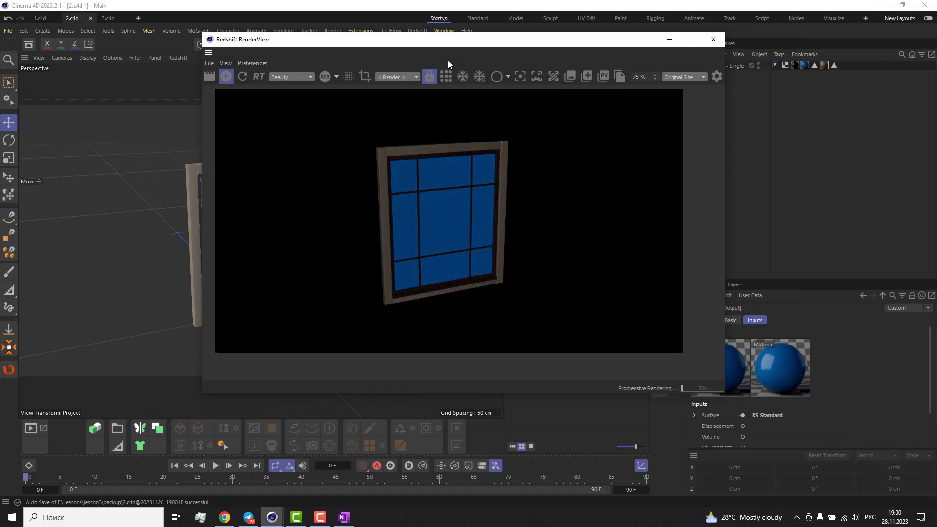
{"action": "left_click", "coordinate": [445, 80]}
- Show the PuzzleMatte pass to see the blue panes isolated as a white mask
{"action": "left_click", "coordinate": [284, 77]}
{"action": "left_click", "coordinate": [288, 91]}
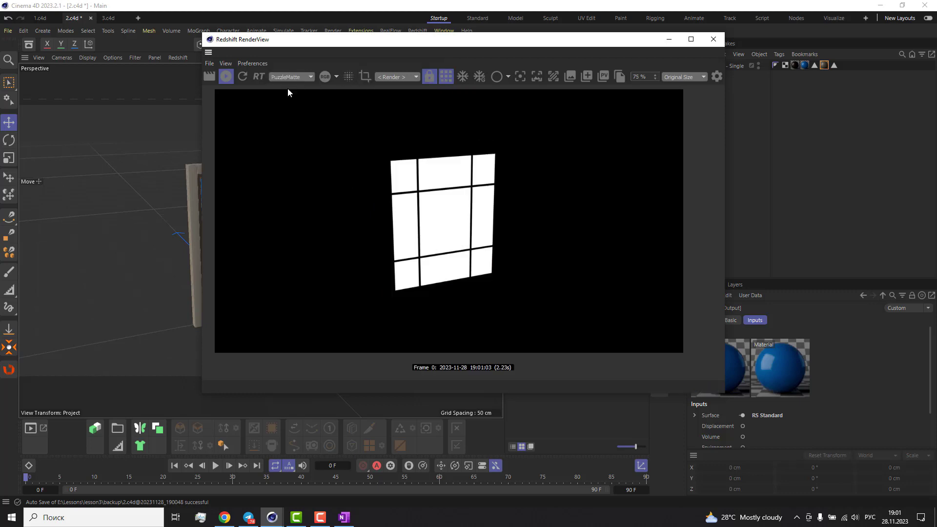
{"action": "scroll", "coordinate": [288, 78], "scroll_direction": "up", "scroll_amount": 1}
{"action": "scroll", "coordinate": [288, 78], "scroll_direction": "down", "scroll_amount": 1}
{"action": "scroll", "coordinate": [288, 78], "scroll_direction": "up", "scroll_amount": 1}
{"action": "scroll", "coordinate": [288, 78], "scroll_direction": "down", "scroll_amount": 1}
{"action": "scroll", "coordinate": [288, 78], "scroll_direction": "up", "scroll_amount": 1}
- Move the RenderView window down to uncover the materials
{"action": "left_click_drag", "start_coordinate": [527, 39], "coordinate": [415, 39]}
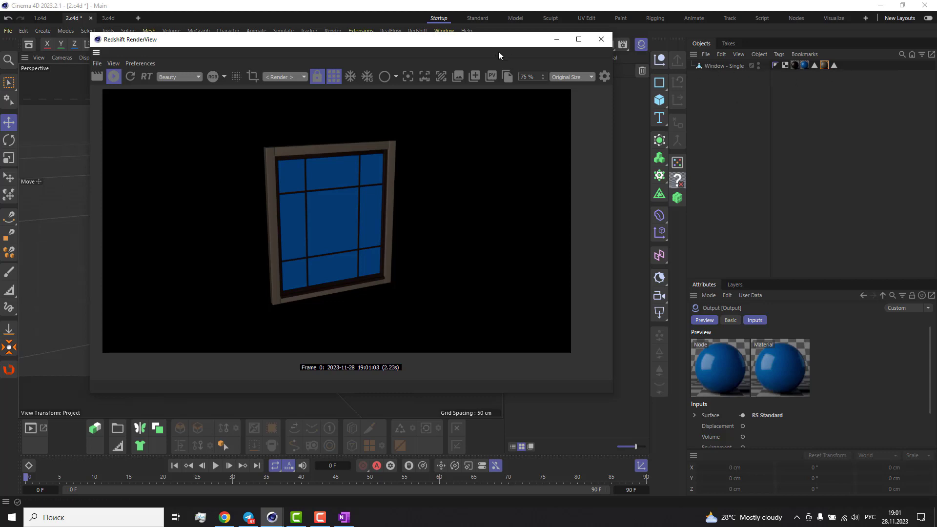
{"action": "left_click_drag", "start_coordinate": [489, 39], "coordinate": [506, 45]}
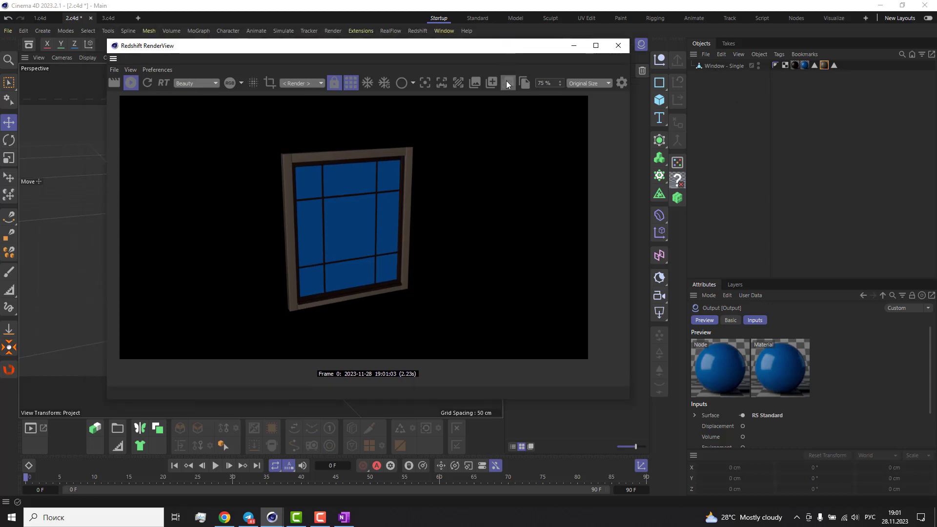
{"action": "mouse_move", "coordinate": [474, 52]}
{"action": "left_mouse_down"}
{"action": "mouse_move", "coordinate": [453, 57]}
{"action": "mouse_move", "coordinate": [508, 59]}
{"action": "left_mouse_up"}
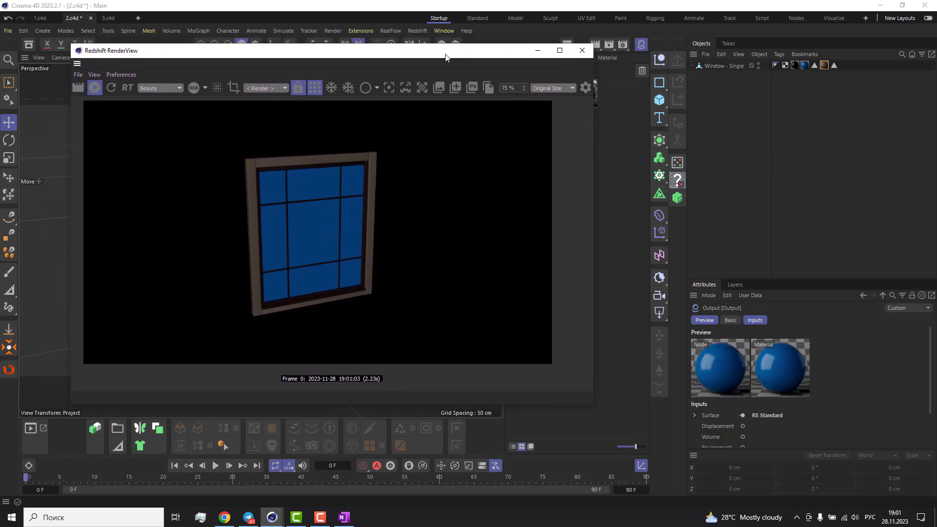
{"action": "left_click_drag", "start_coordinate": [434, 54], "coordinate": [497, 142]}
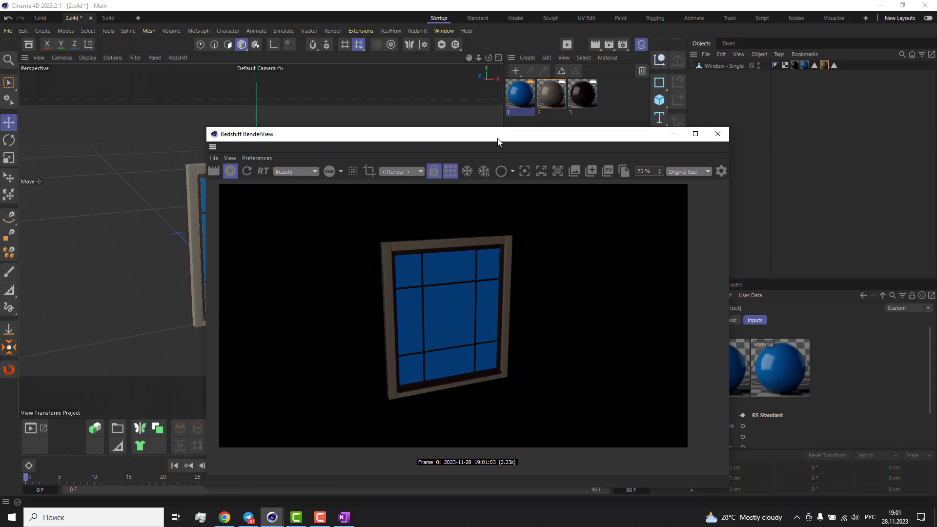
- Give material 2's Output node a Material ID of 2
{"action": "double_click", "coordinate": [552, 94]}
{"action": "left_click", "coordinate": [675, 218]}
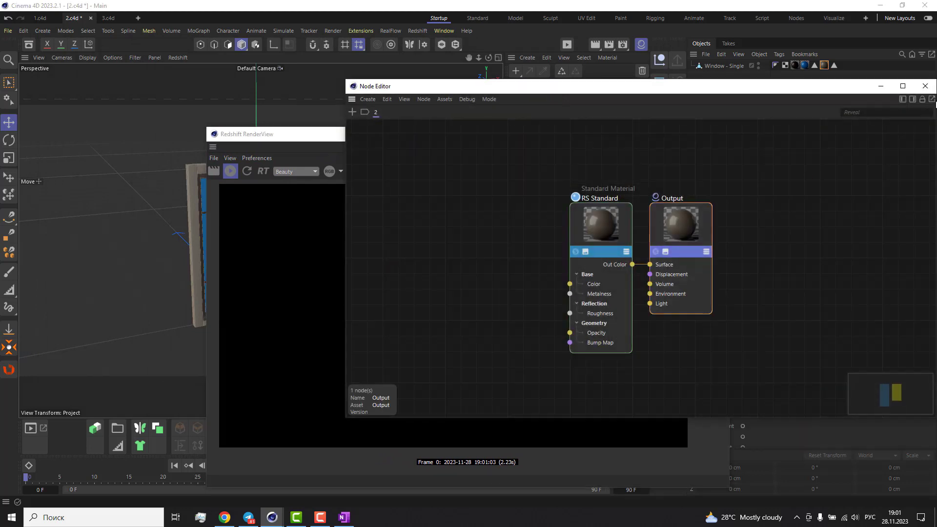
{"action": "left_click", "coordinate": [913, 100]}
{"action": "left_click_drag", "start_coordinate": [828, 285], "coordinate": [827, 277]}
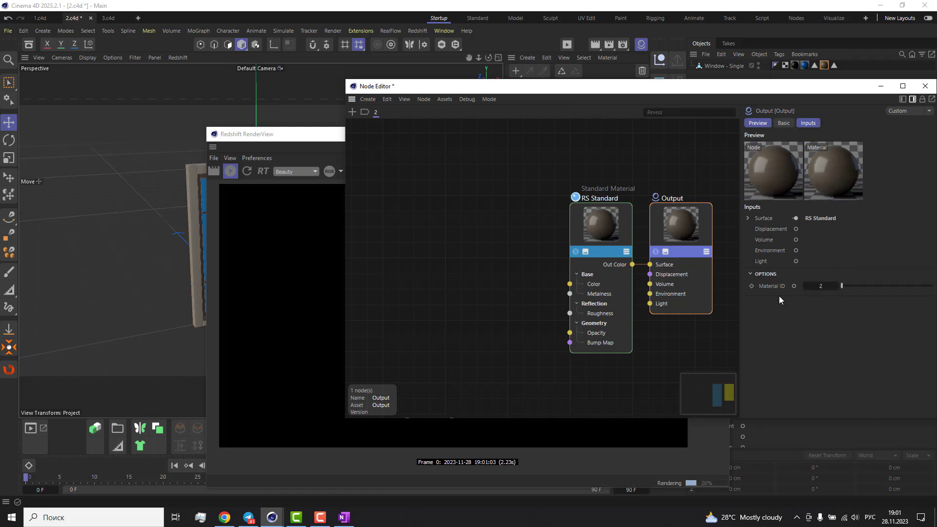
{"action": "left_click", "coordinate": [924, 86]}
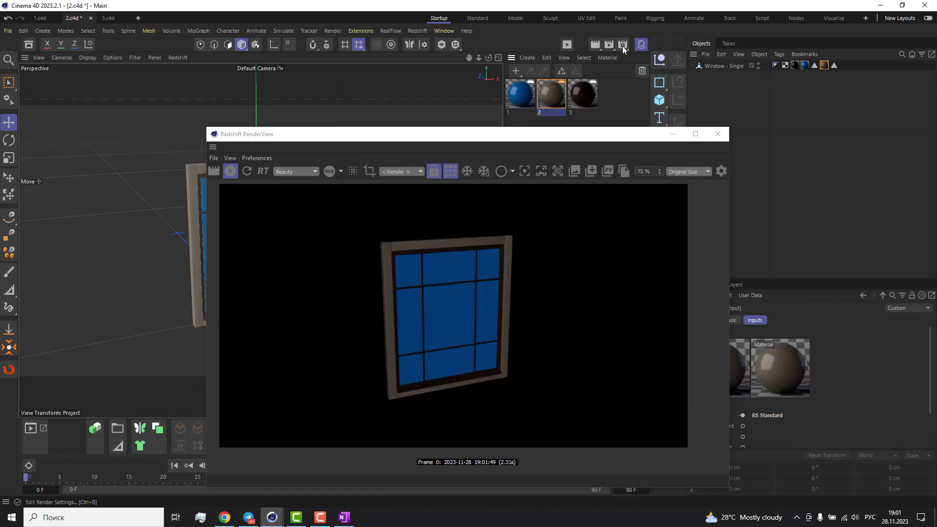
- Copy and paste the PuzzleMatte AOV as PuzzleMatte 1 with red and green IDs of 2
{"action": "left_click", "coordinate": [623, 44]}
{"action": "left_click_drag", "start_coordinate": [662, 10], "coordinate": [380, 72]}
{"action": "left_click", "coordinate": [551, 247]}
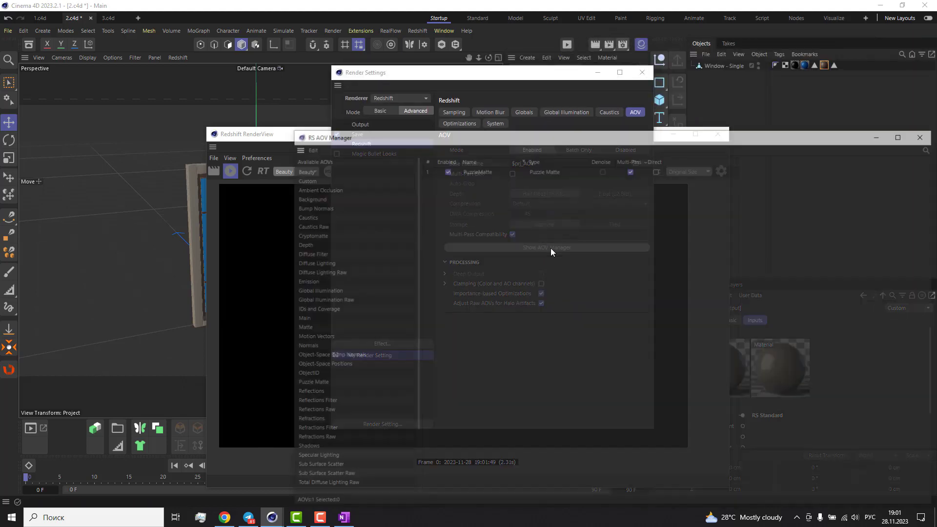
{"action": "key", "text": "ctrl+c"}
{"action": "key", "text": "ctrl+v"}
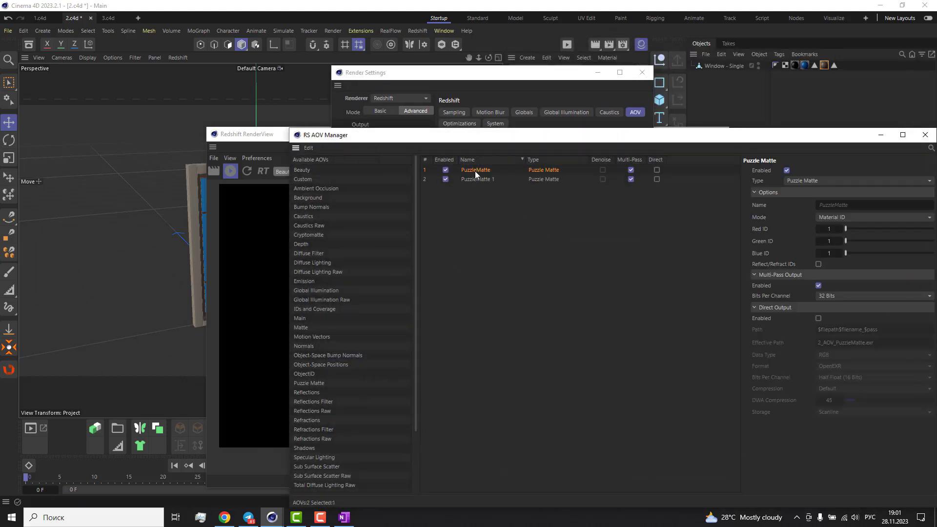
{"action": "left_click_drag", "start_coordinate": [483, 135], "coordinate": [330, 70]}
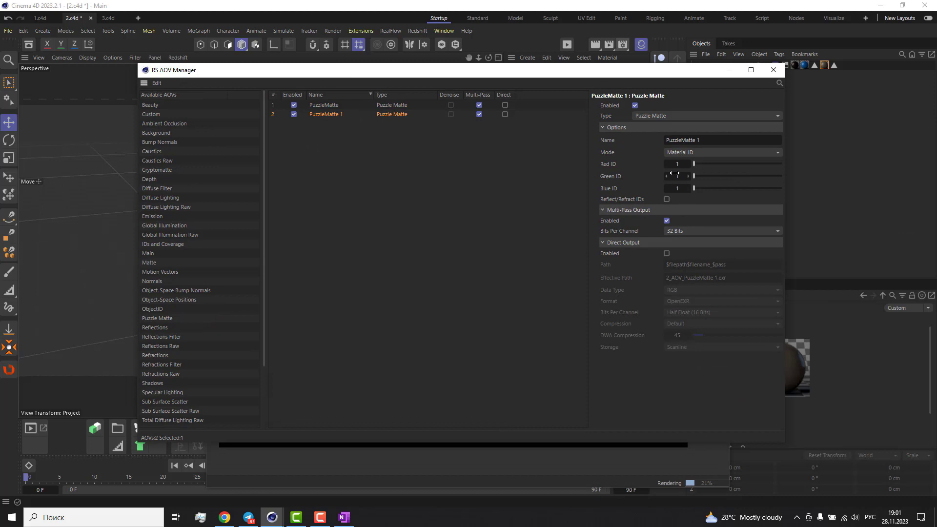
{"action": "left_click", "coordinate": [688, 162]}
{"action": "left_click", "coordinate": [773, 70]}
{"action": "left_click", "coordinate": [642, 73]}
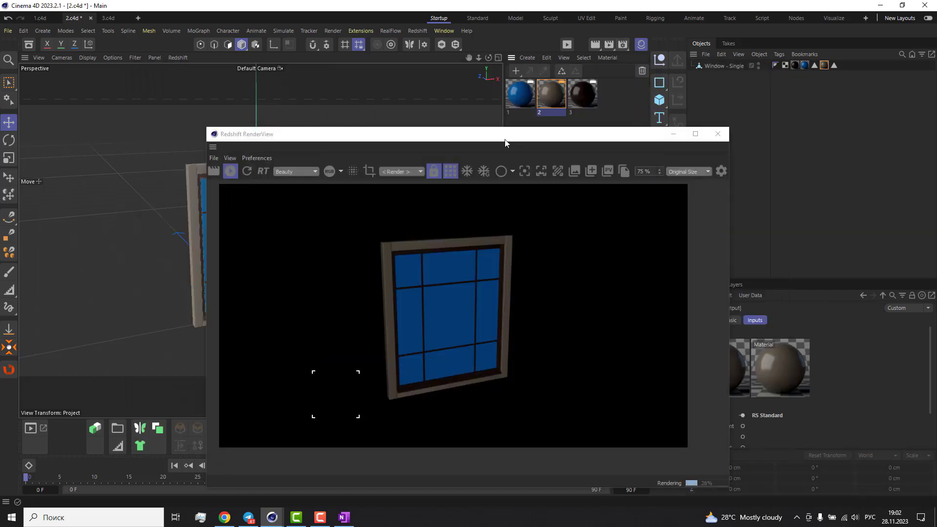
- Compare the PuzzleMatte 1 and PuzzleMatte passes, return to Beauty, and reopen the AOV list
{"action": "left_click_drag", "start_coordinate": [490, 133], "coordinate": [511, 65]}
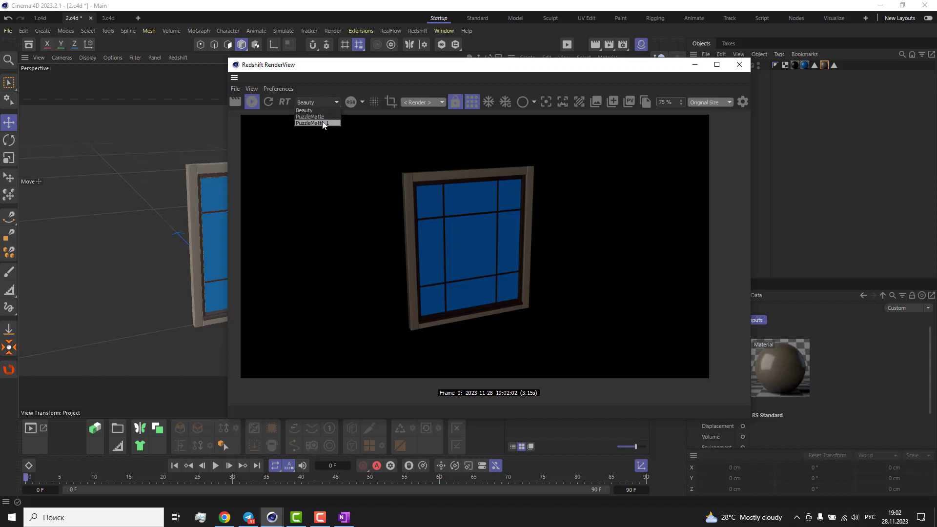
{"action": "left_click", "coordinate": [322, 123]}
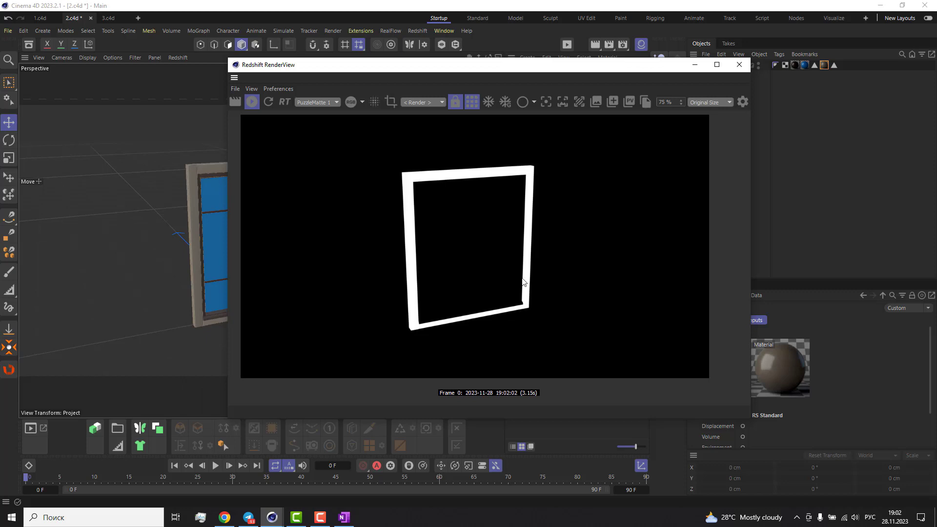
{"action": "left_click", "coordinate": [322, 116]}
{"action": "scroll", "coordinate": [317, 100], "scroll_direction": "down", "scroll_amount": 1}
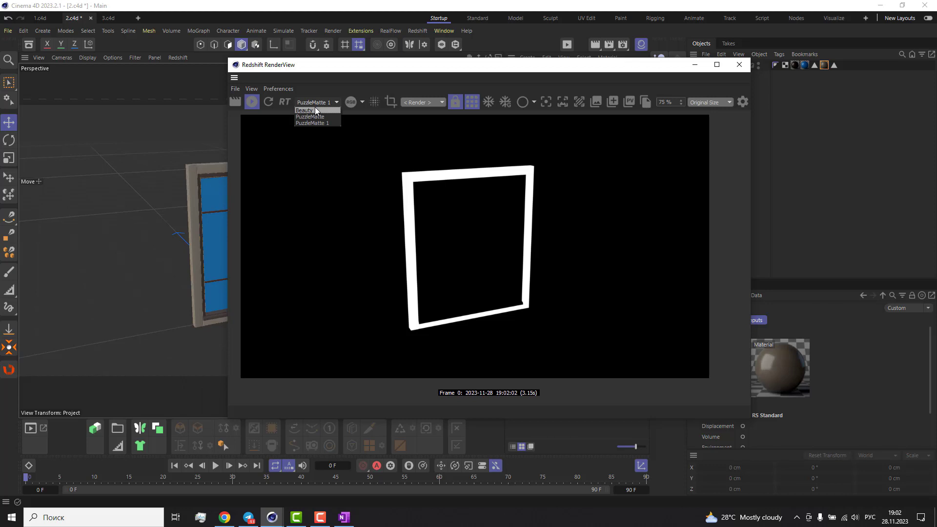
{"action": "left_click", "coordinate": [316, 110]}
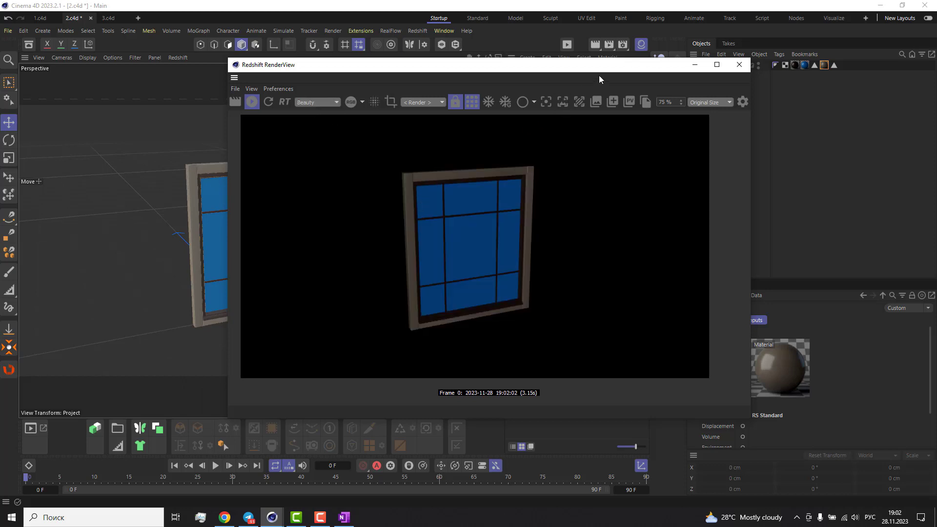
{"action": "left_click", "coordinate": [623, 46]}
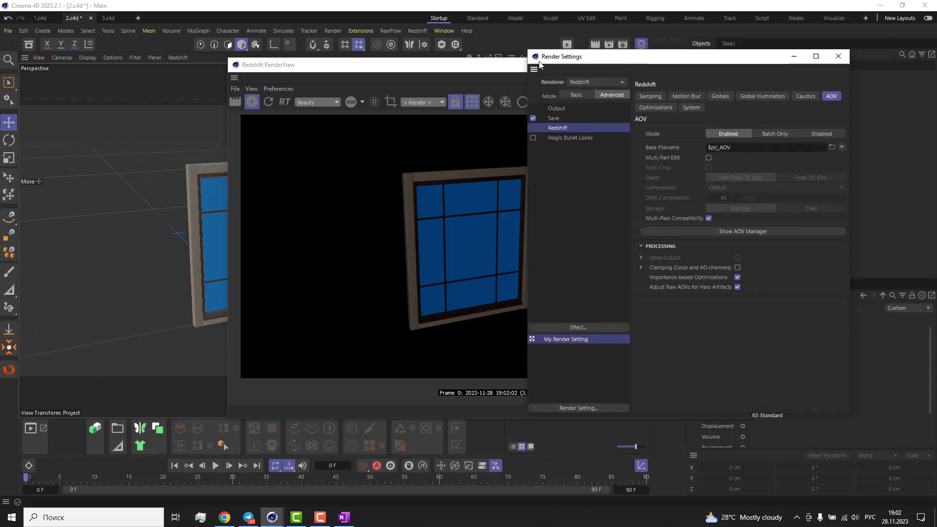
{"action": "left_click", "coordinate": [563, 251]}
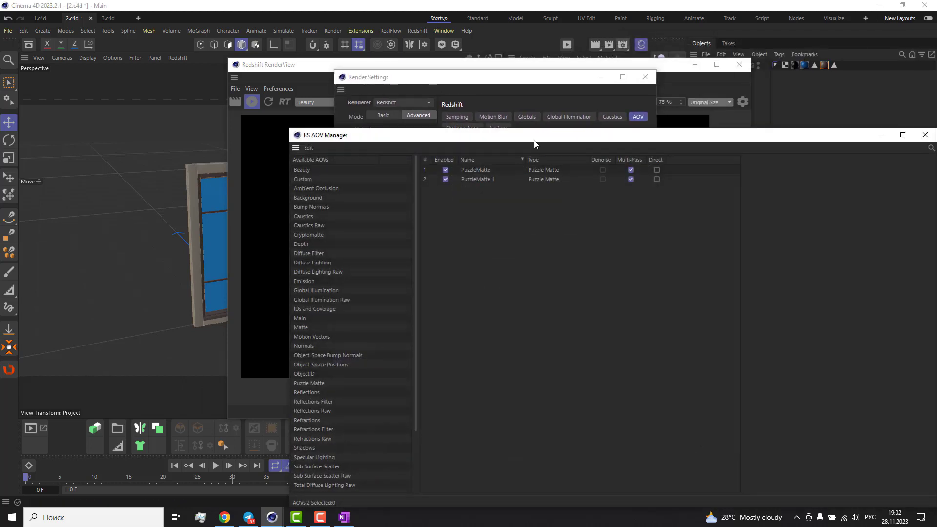
- Switch PuzzleMatte 1 to Object ID mode with red and green IDs of 1
{"action": "left_click_drag", "start_coordinate": [536, 142], "coordinate": [420, 90]}
{"action": "left_click", "coordinate": [370, 125]}
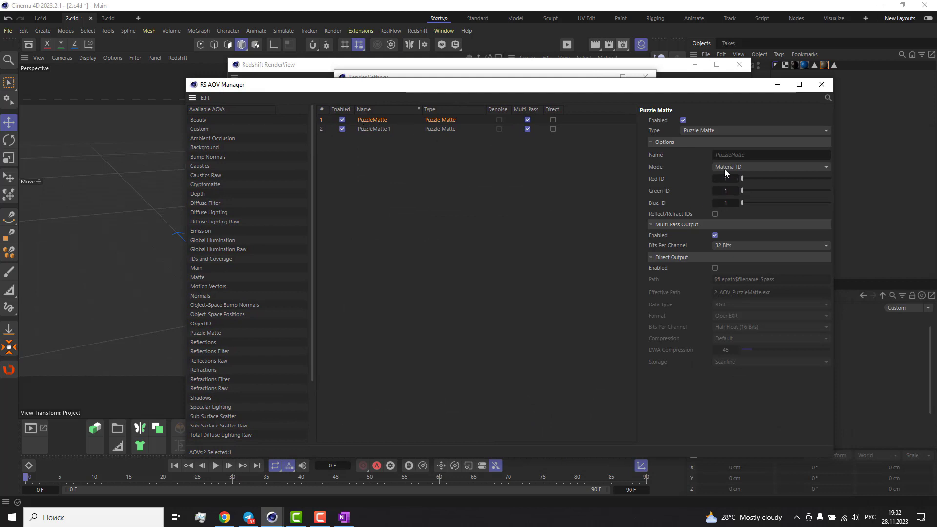
{"action": "left_click", "coordinate": [372, 126]}
{"action": "left_click", "coordinate": [741, 167]}
{"action": "left_click", "coordinate": [736, 189]}
{"action": "type", "text": "1"}
{"action": "key", "text": "Tab"}
{"action": "type", "text": "1"}
{"action": "key", "text": "Tab"}
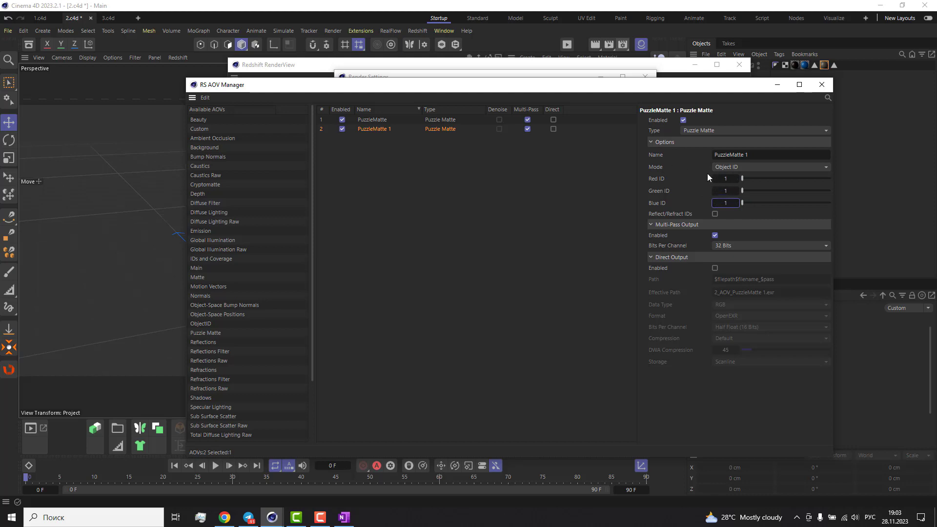
- Return PuzzleMatte 1 to Material ID, close the settings, and stop and close the RenderView
{"action": "left_click", "coordinate": [735, 166]}
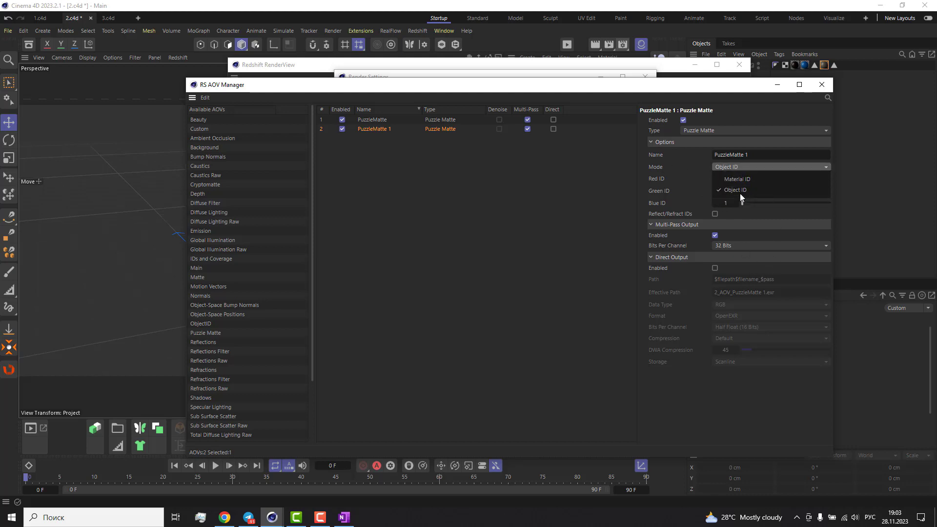
{"action": "left_click", "coordinate": [731, 180]}
{"action": "left_click", "coordinate": [822, 86]}
{"action": "left_click", "coordinate": [645, 77]}
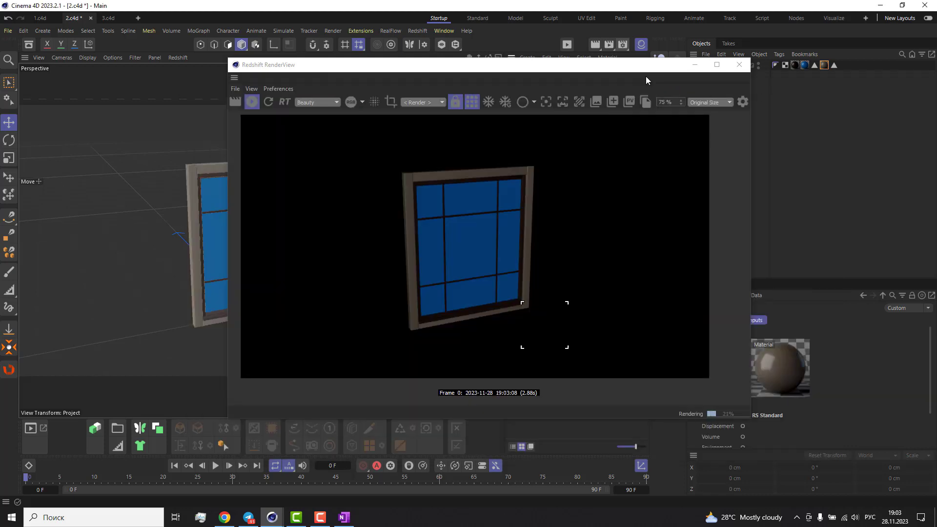
{"action": "left_click", "coordinate": [255, 100]}
{"action": "left_click", "coordinate": [740, 68]}
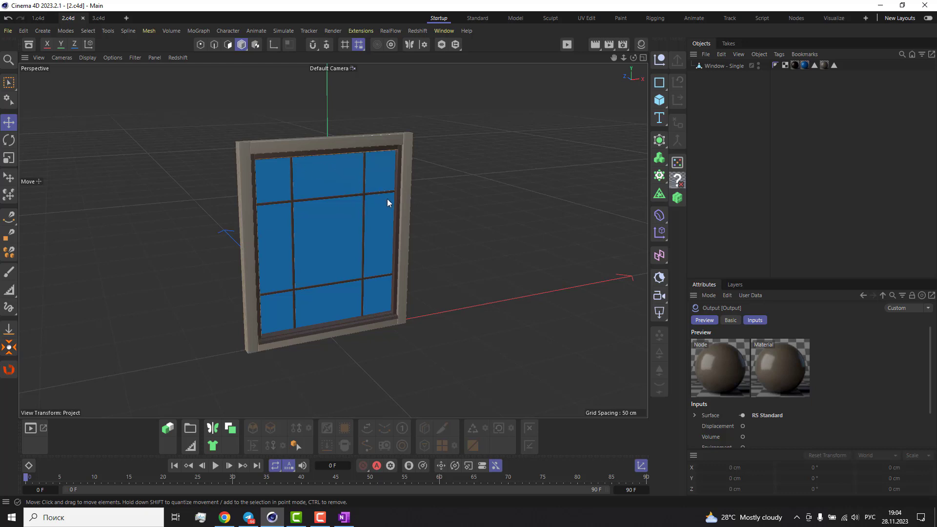
- In the 3.c4d scene, add an RS Object tag to Sphere 0, then delete it
{"action": "left_click", "coordinate": [104, 20]}
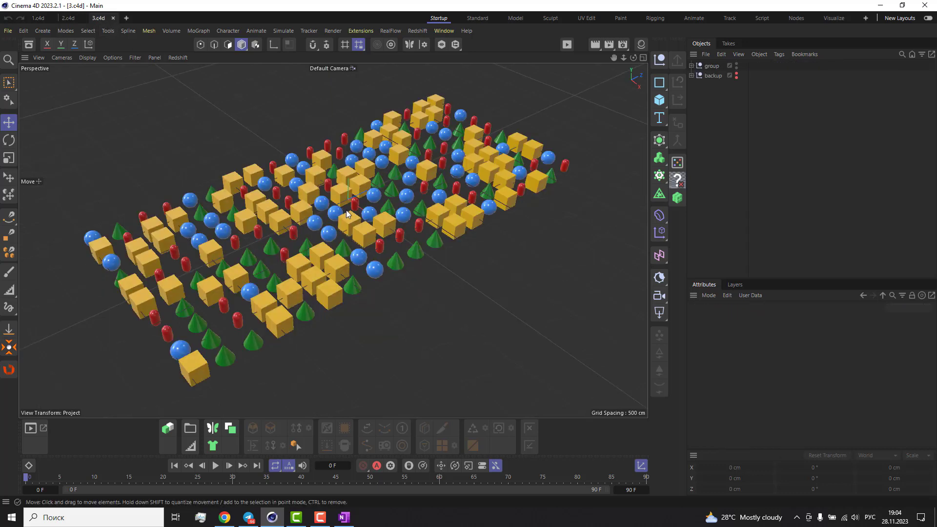
{"action": "left_click_drag", "start_coordinate": [349, 221], "coordinate": [427, 217], "text": "alt"}
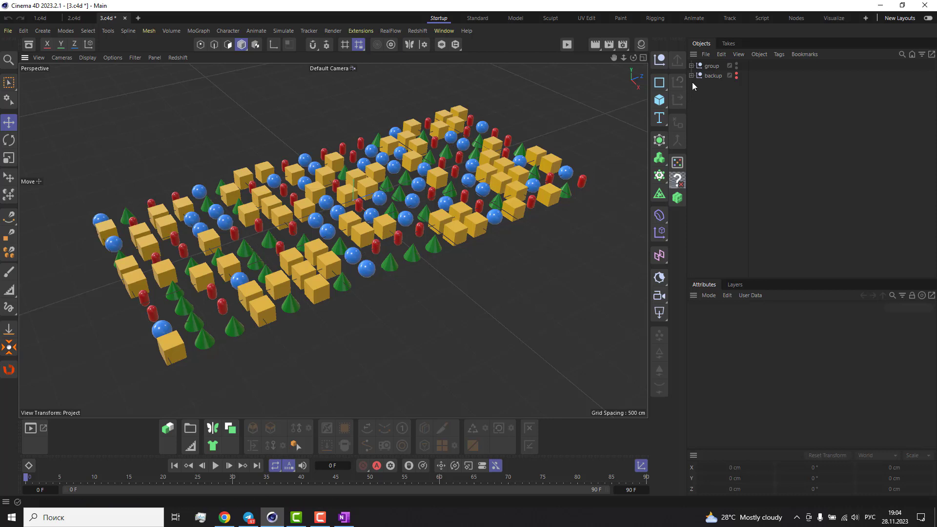
{"action": "left_click", "coordinate": [691, 66]}
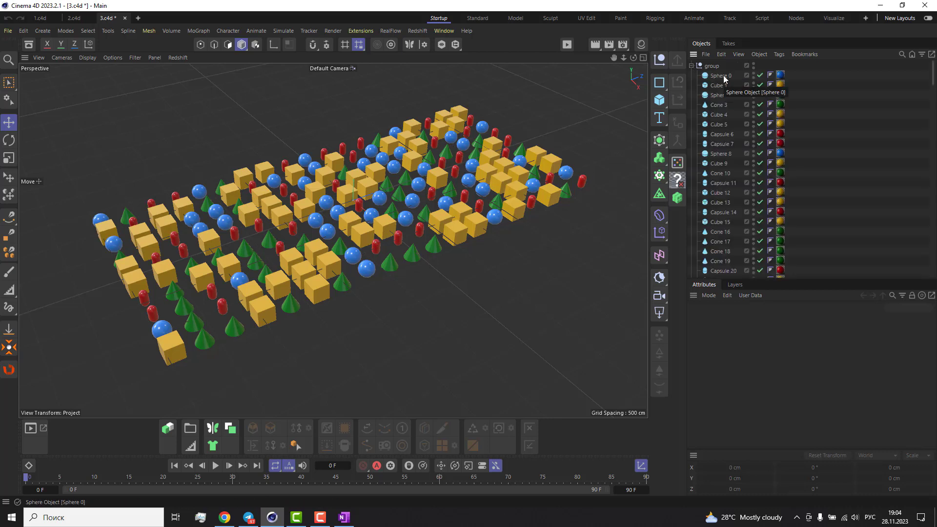
{"action": "right_click", "coordinate": [714, 77]}
{"action": "mouse_move", "coordinate": [744, 170]}
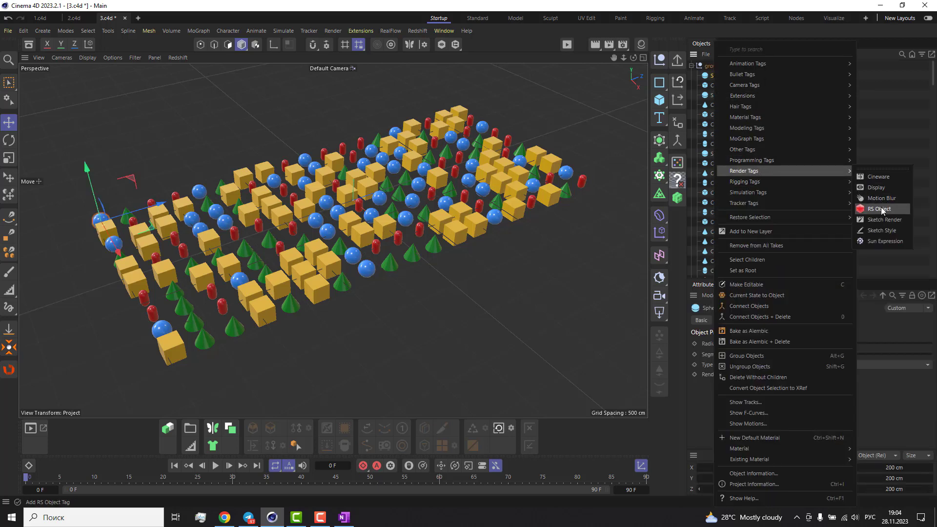
{"action": "left_click", "coordinate": [880, 208]}
{"action": "left_click", "coordinate": [827, 321]}
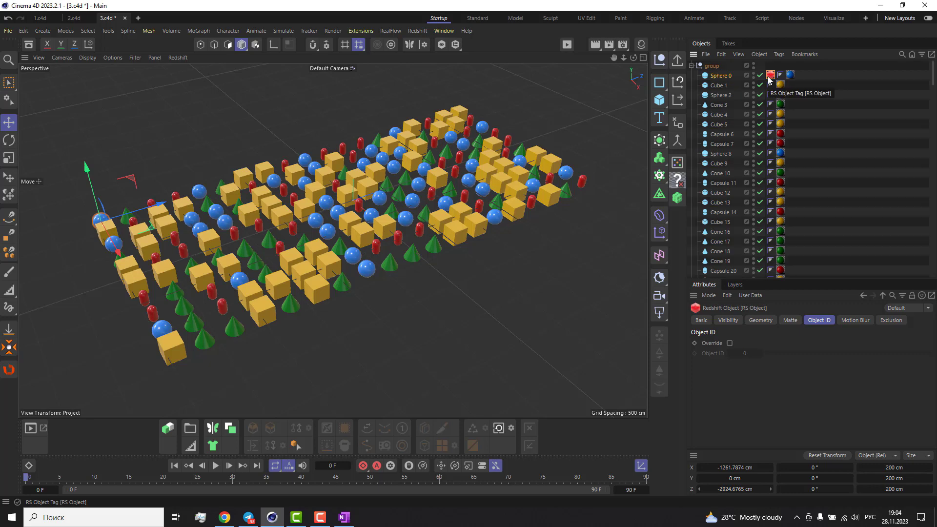
{"action": "key", "text": "Delete"}
- Check that the blue material's Output node has Material ID 1
{"action": "left_click", "coordinate": [641, 44]}
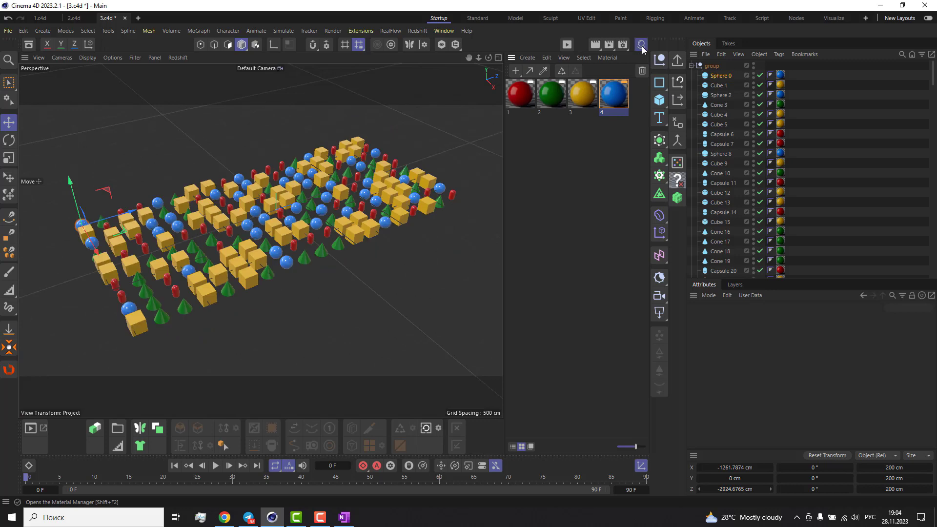
{"action": "double_click", "coordinate": [620, 93]}
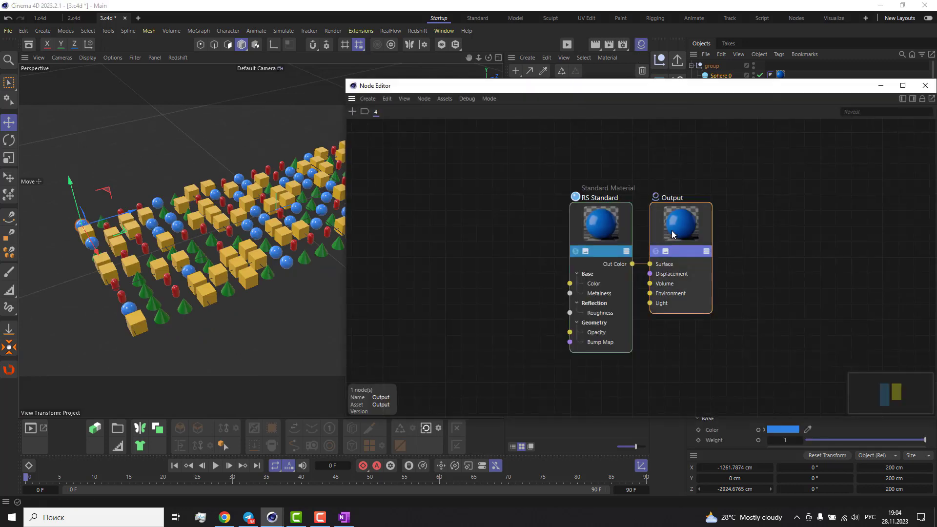
{"action": "left_click_drag", "start_coordinate": [733, 152], "coordinate": [677, 265]}
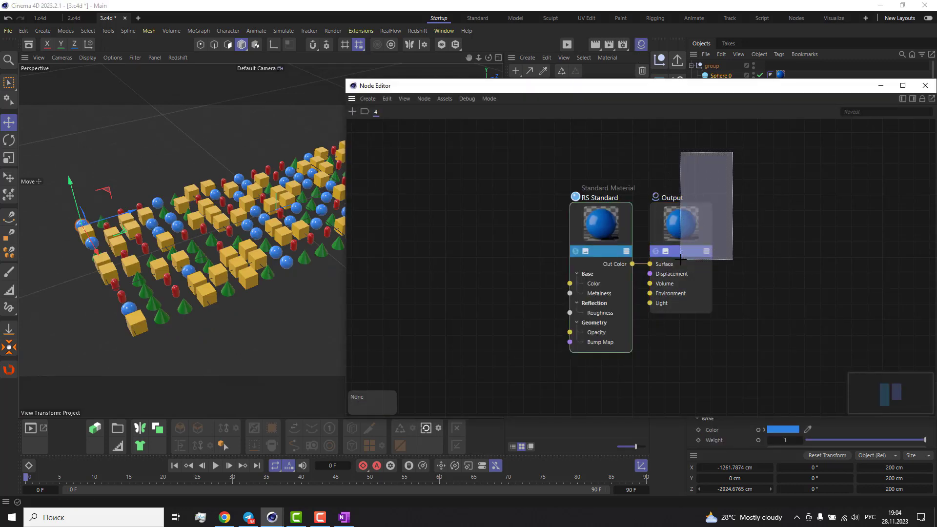
{"action": "left_click", "coordinate": [912, 98]}
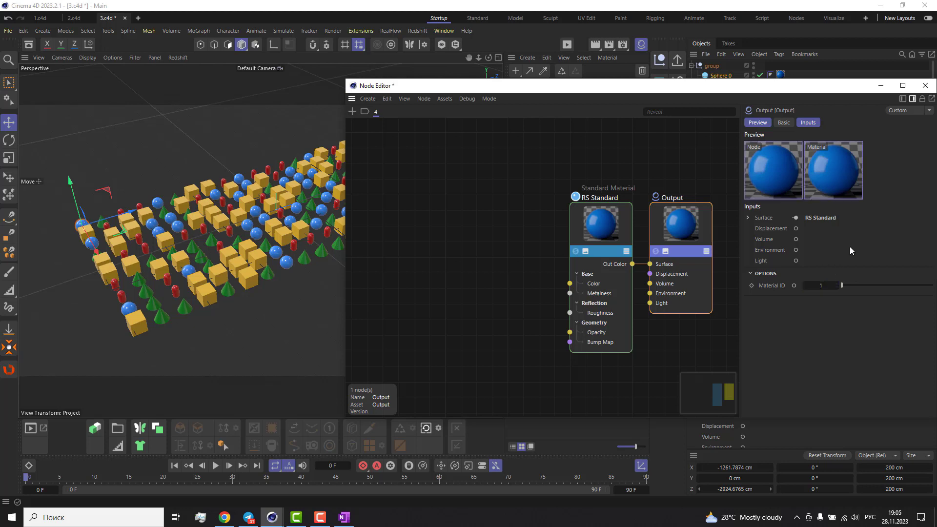
{"action": "left_click", "coordinate": [924, 86]}
- Check the PuzzleMatte AOV's settings in the AOV Manager, then close Render Settings
{"action": "left_click", "coordinate": [623, 44]}
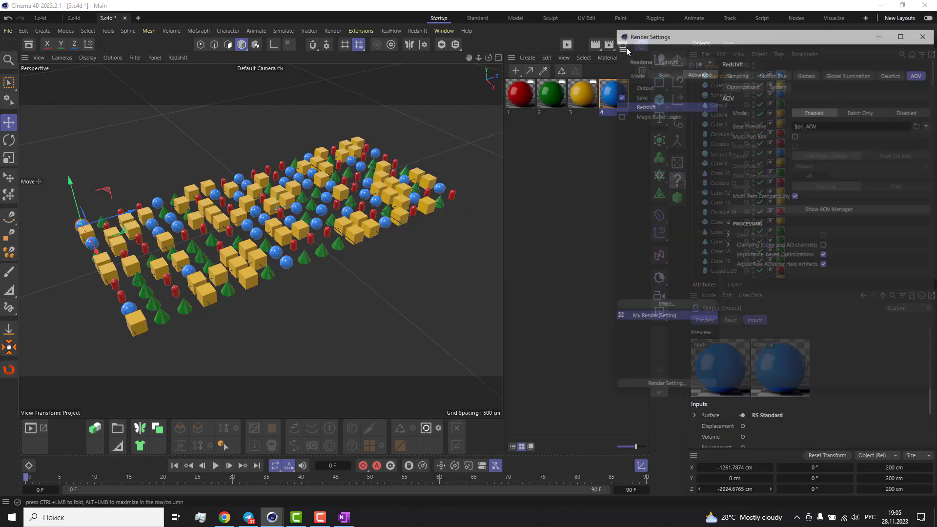
{"action": "left_click", "coordinate": [846, 210]}
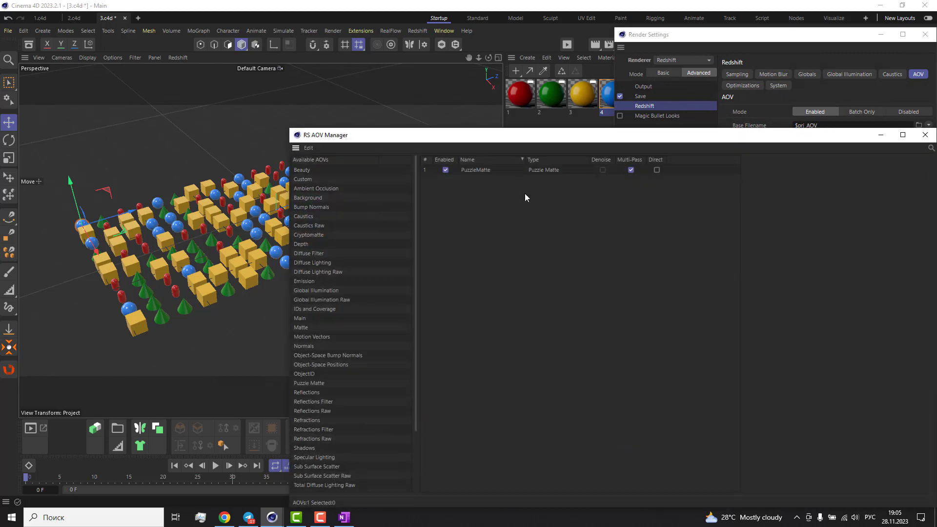
{"action": "left_click", "coordinate": [474, 170]}
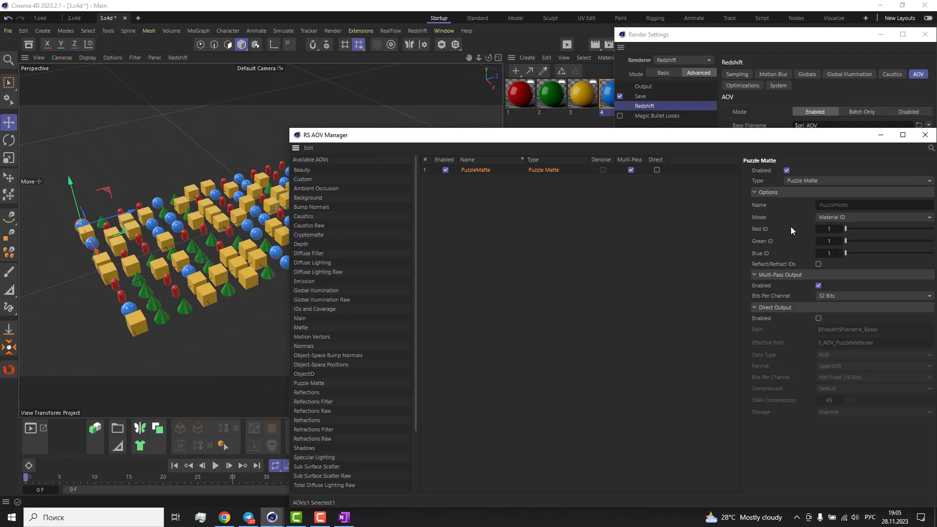
{"action": "left_click", "coordinate": [925, 135]}
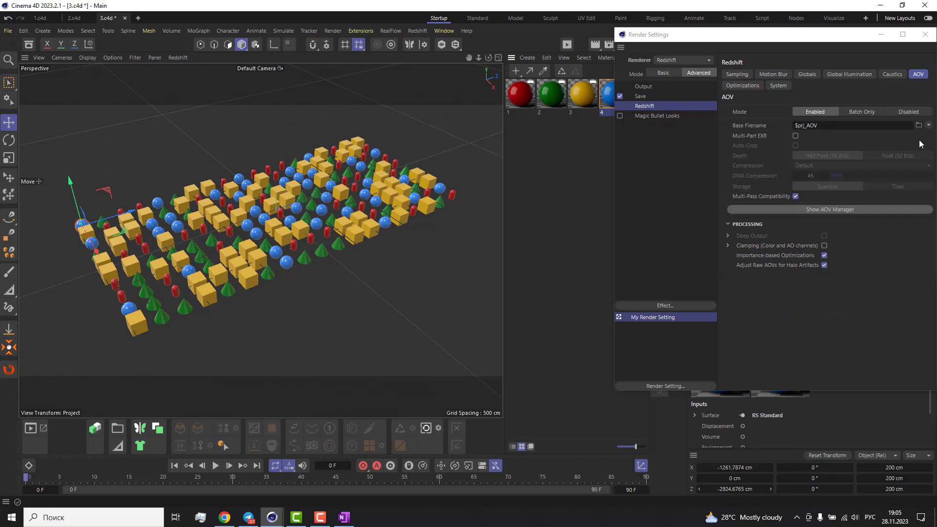
{"action": "left_click", "coordinate": [924, 34]}
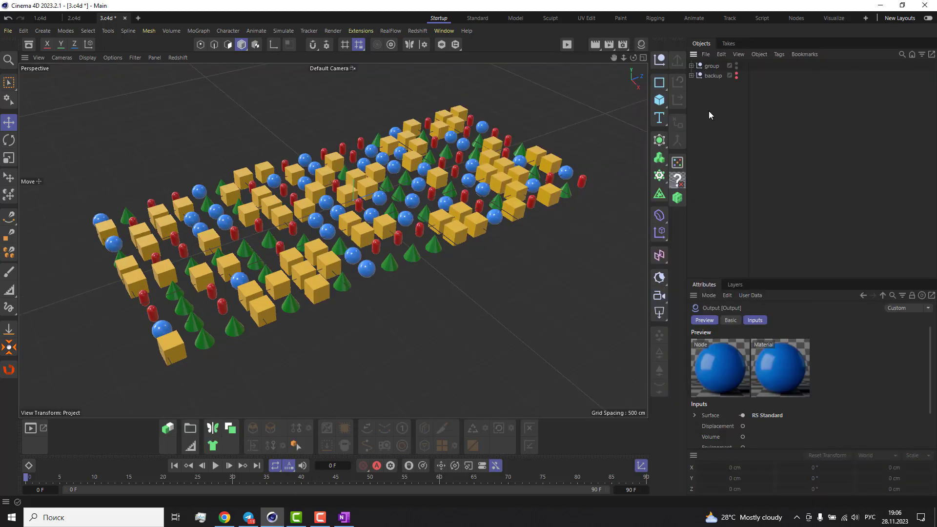
{"action": "left_click", "coordinate": [417, 30]}
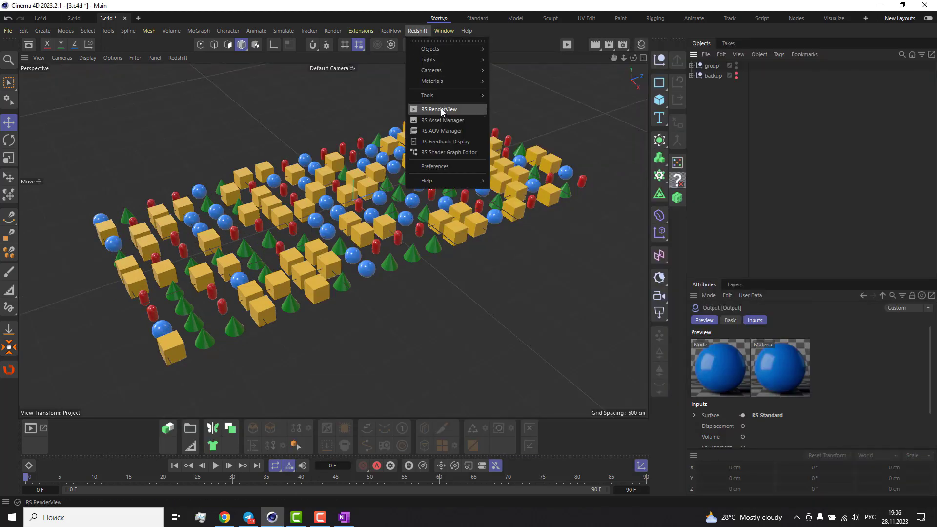
{"action": "left_click", "coordinate": [441, 108]}
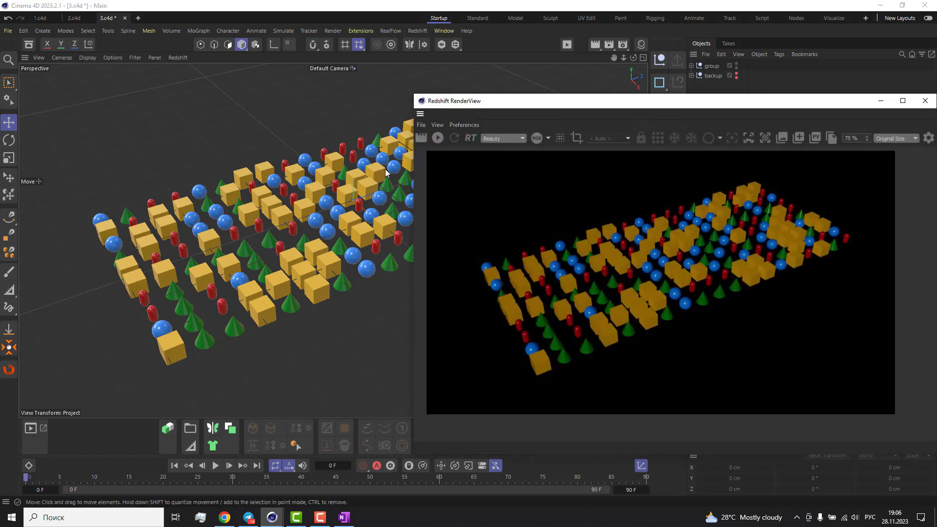
{"action": "left_click", "coordinate": [438, 140]}
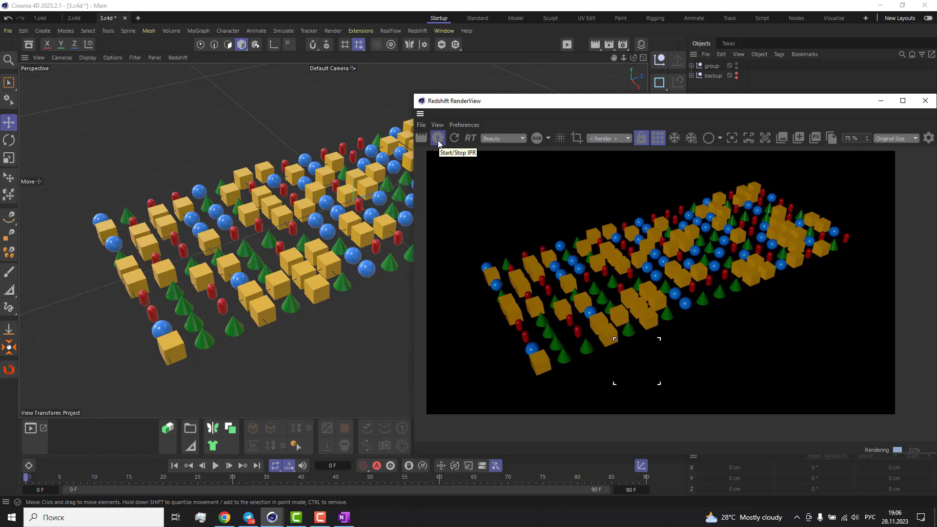
{"action": "left_click", "coordinate": [499, 138]}
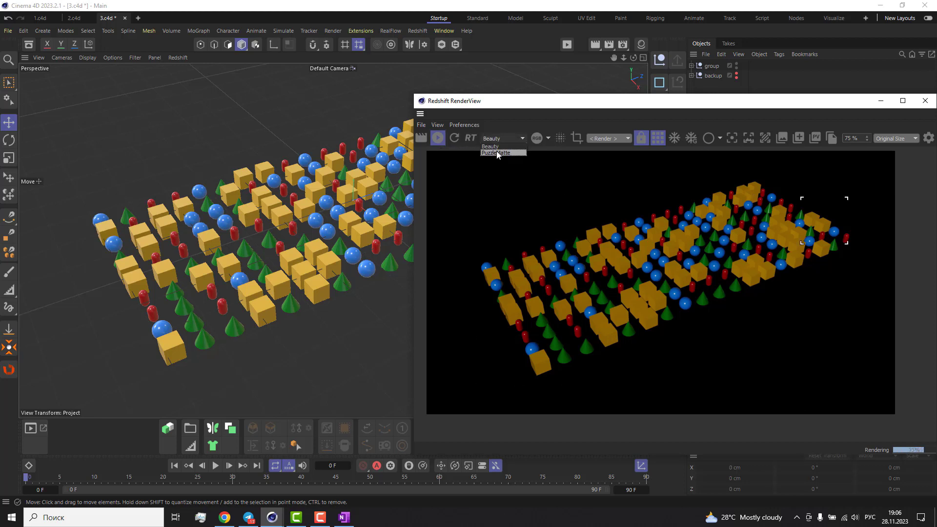
{"action": "left_click", "coordinate": [496, 151]}
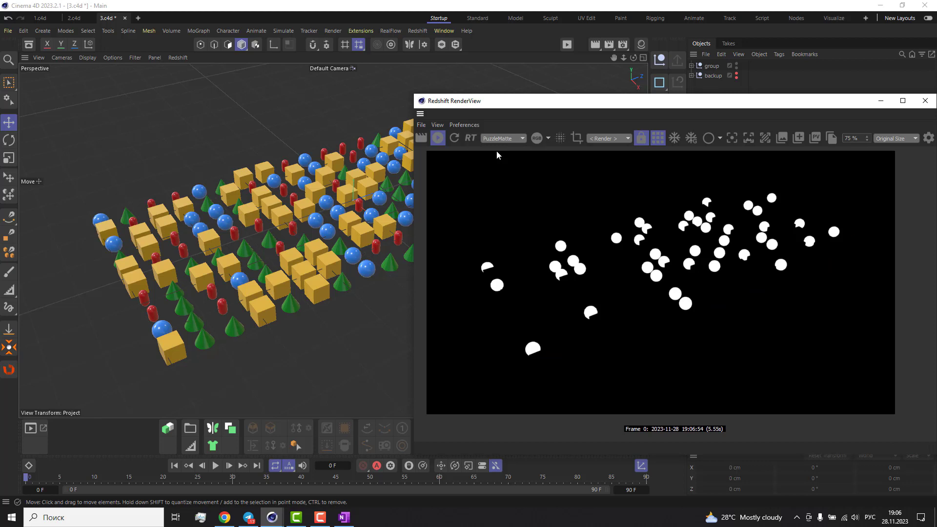
{"action": "left_click", "coordinate": [499, 146]}
{"action": "scroll", "coordinate": [498, 139], "scroll_direction": "down", "scroll_amount": 1}
{"action": "scroll", "coordinate": [497, 139], "scroll_direction": "up", "scroll_amount": 1}
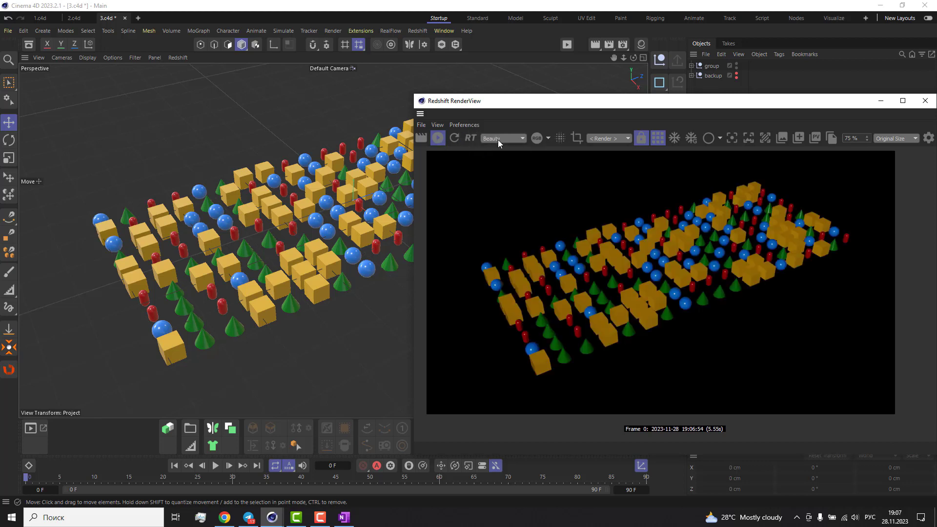
{"action": "left_click", "coordinate": [438, 138]}
{"action": "left_click", "coordinate": [925, 100]}
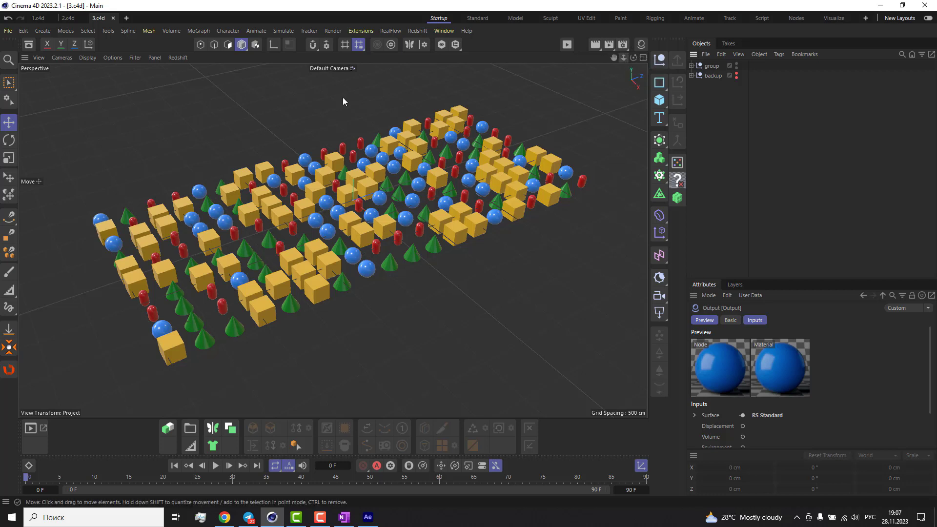
- In 1.c4d, keep the multi-pass save depth at 32 Bit/Channel in Render Settings
{"action": "left_click", "coordinate": [39, 18]}
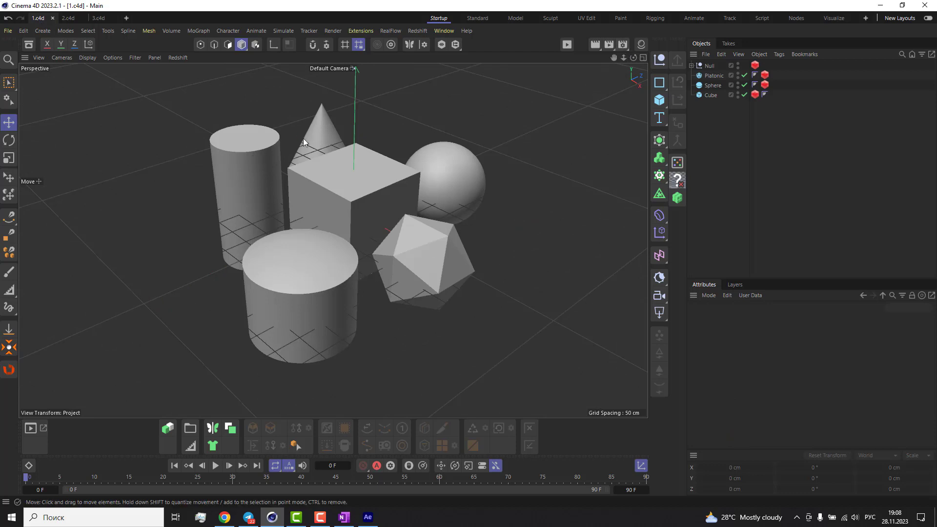
{"action": "left_click", "coordinate": [623, 44]}
{"action": "left_click_drag", "start_coordinate": [654, 39], "coordinate": [361, 64]}
{"action": "left_click", "coordinate": [353, 121]}
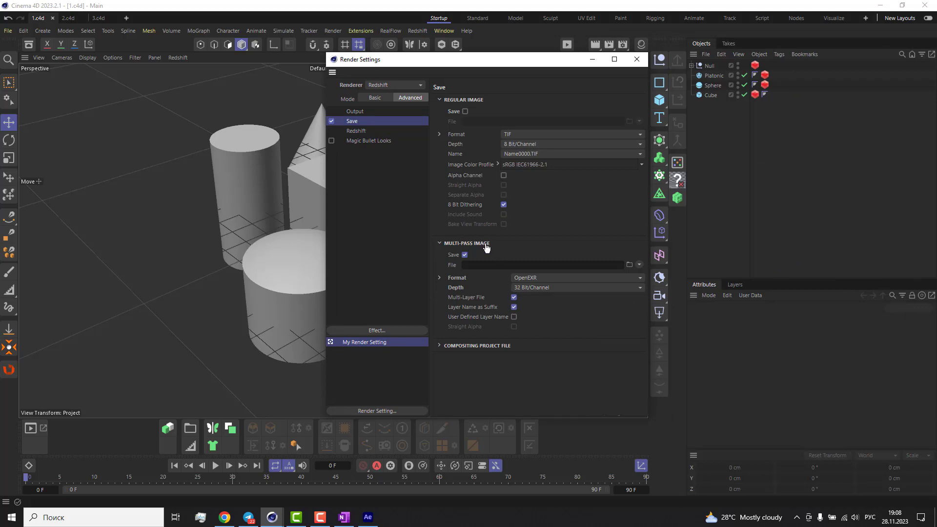
{"action": "left_click", "coordinate": [534, 289]}
{"action": "left_click", "coordinate": [531, 289]}
{"action": "left_click", "coordinate": [532, 308]}
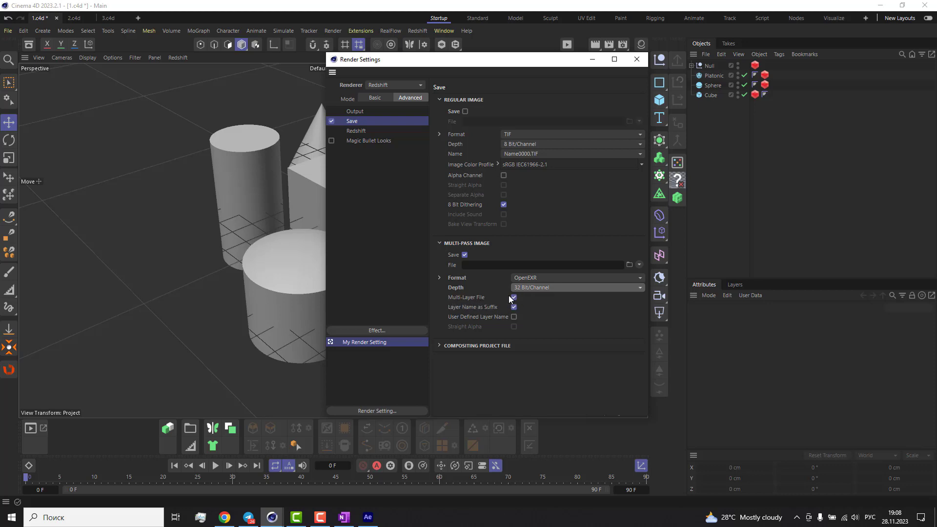
- Set the multi-pass file to save on the Desktop with the name 1
{"action": "left_click", "coordinate": [537, 265]}
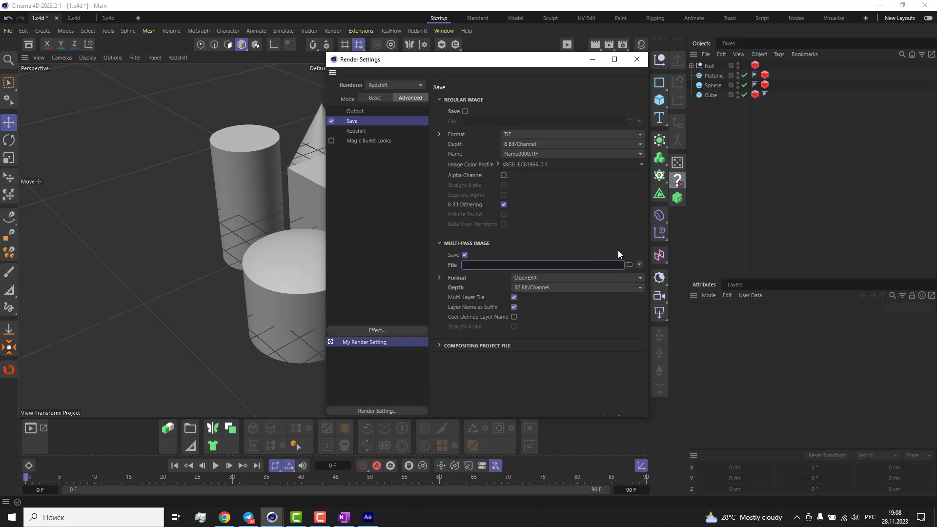
{"action": "left_click", "coordinate": [629, 265]}
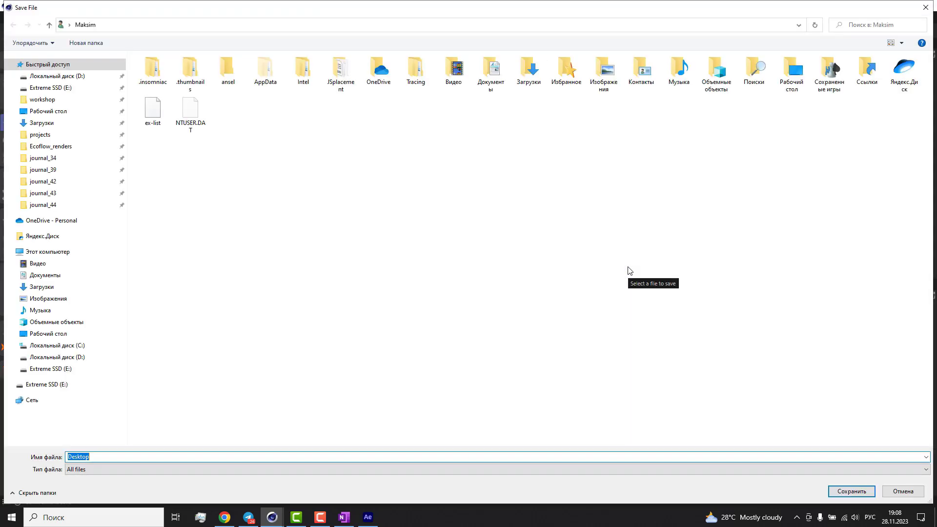
{"action": "mouse_move", "coordinate": [50, 146]}
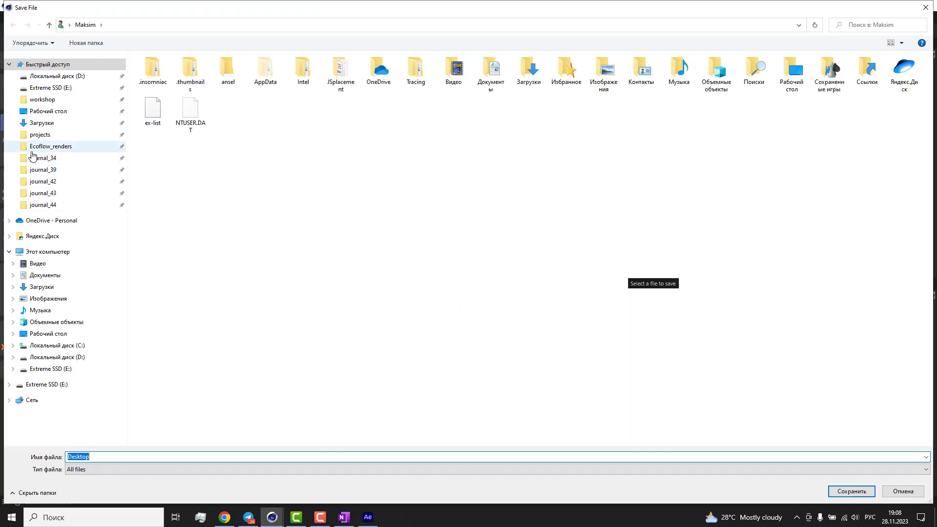
{"action": "left_click", "coordinate": [44, 111]}
{"action": "double_click", "coordinate": [123, 459]}
{"action": "type", "text": "1"}
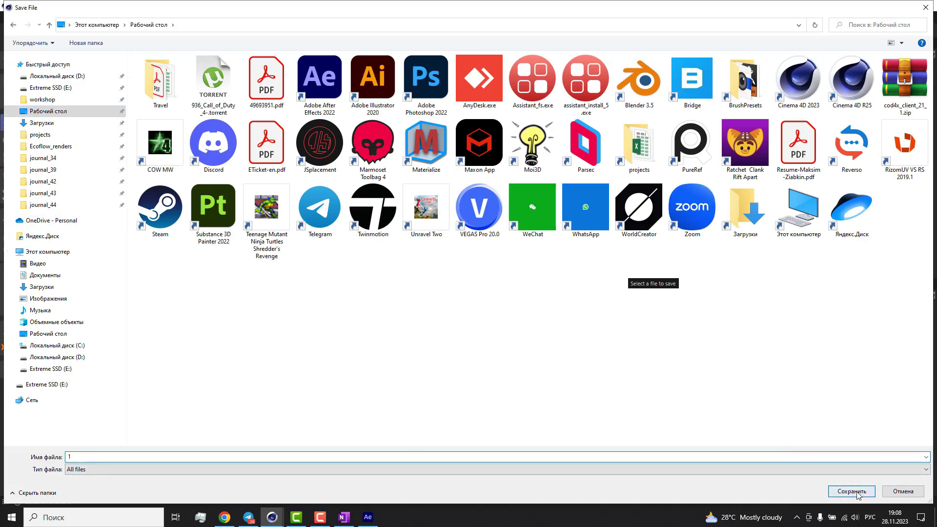
{"action": "left_click", "coordinate": [852, 491]}
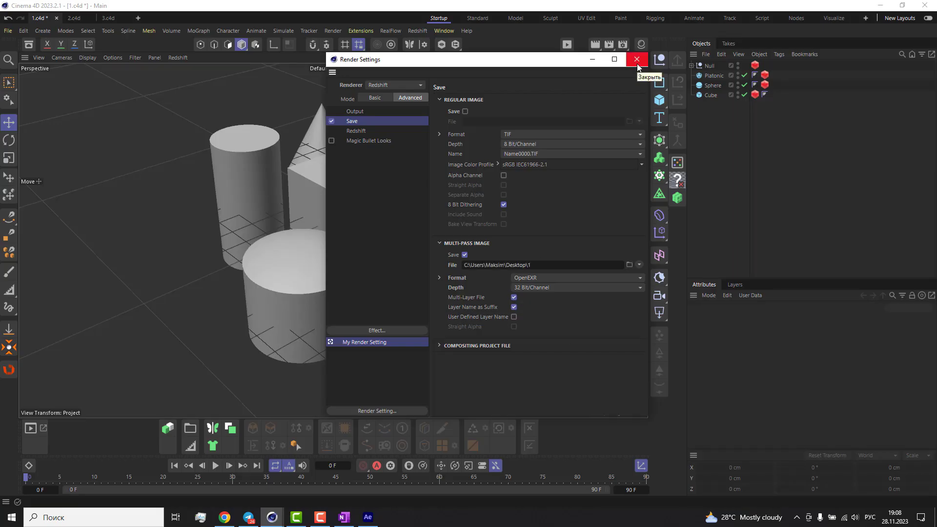
{"action": "left_click", "coordinate": [637, 60]}
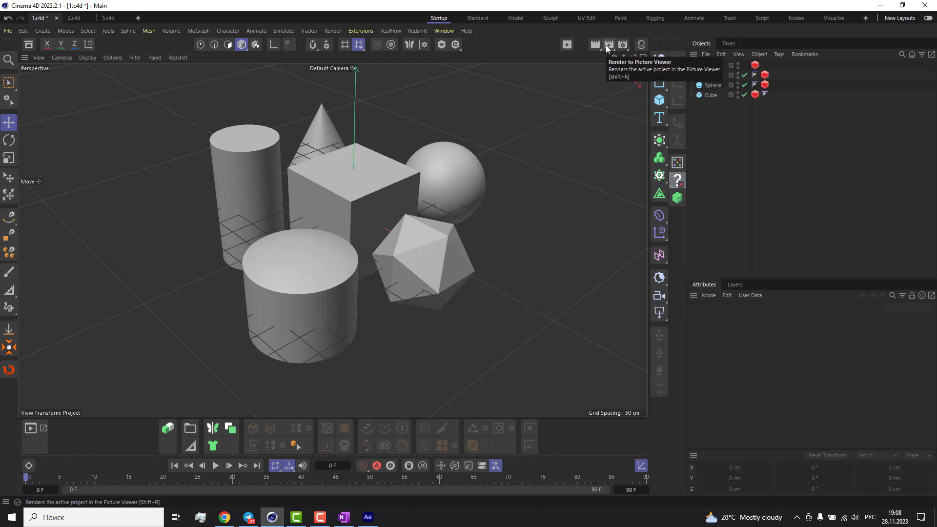
- Render to a docked Picture Viewer and view its layers in Single-Pass mode
{"action": "left_click", "coordinate": [606, 45]}
{"action": "left_click_drag", "start_coordinate": [24, 69], "coordinate": [183, 66]}
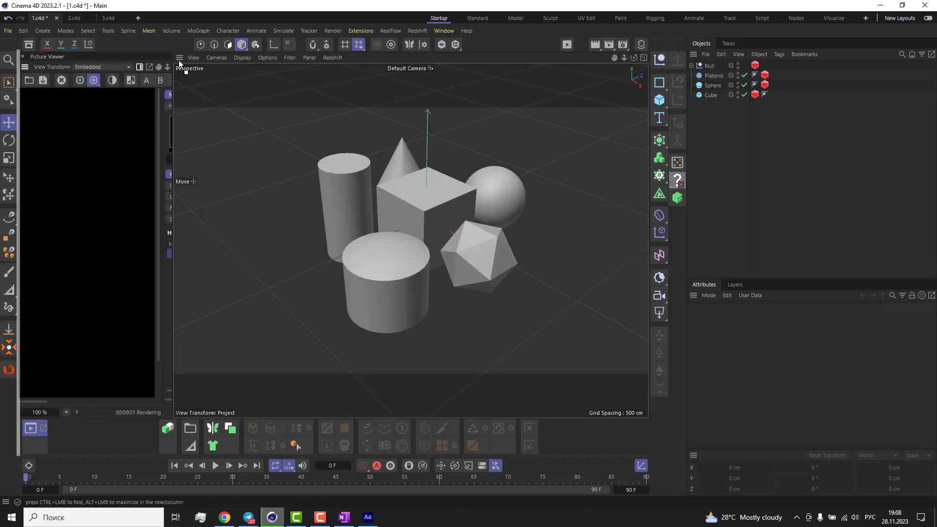
{"action": "left_click_drag", "start_coordinate": [642, 244], "coordinate": [512, 238]}
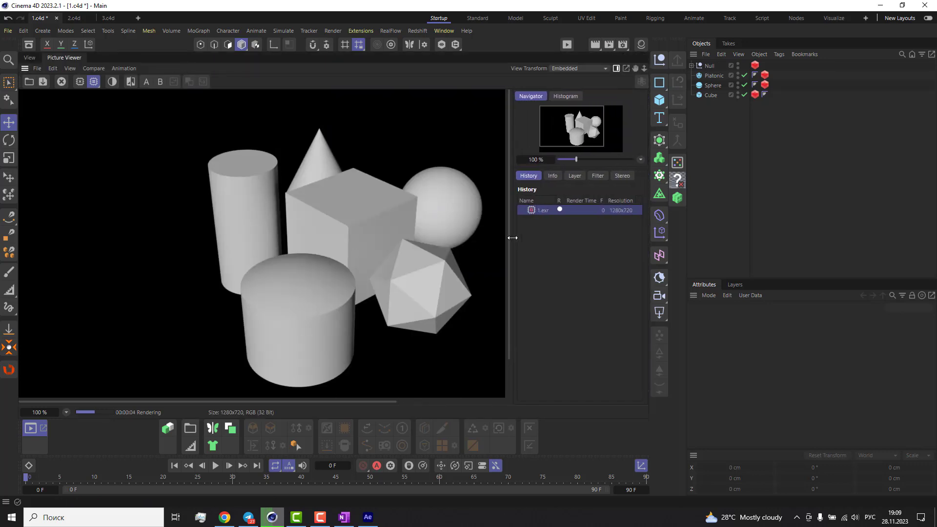
{"action": "left_click", "coordinate": [576, 176]}
{"action": "left_click", "coordinate": [549, 199]}
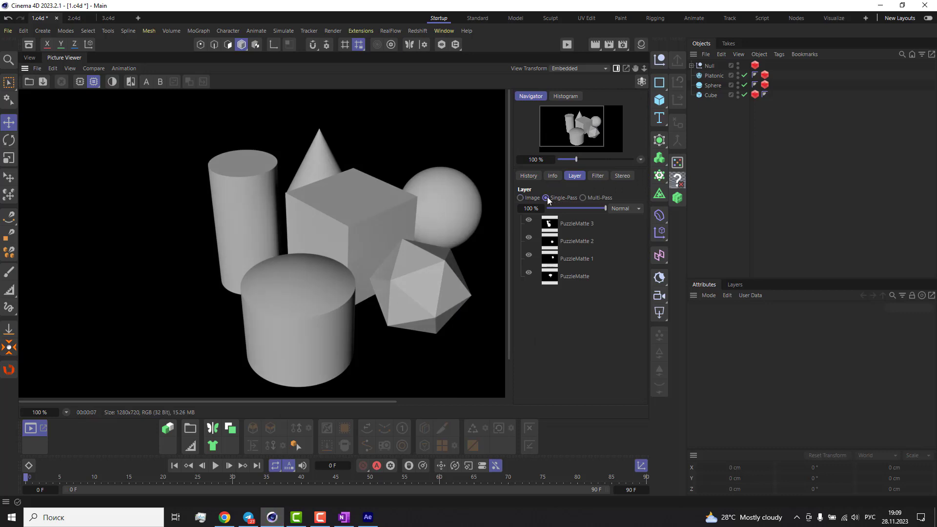
- Cycle through the PuzzleMatte 3, 2, 1 and PuzzleMatte mattes, comparing with the full render
{"action": "left_click", "coordinate": [563, 224]}
{"action": "left_click", "coordinate": [557, 245]}
{"action": "left_click", "coordinate": [559, 276]}
{"action": "left_click", "coordinate": [559, 259]}
{"action": "left_click", "coordinate": [556, 243]}
{"action": "left_click", "coordinate": [549, 223]}
{"action": "left_click", "coordinate": [532, 198]}
{"action": "left_click", "coordinate": [528, 176]}
{"action": "left_click", "coordinate": [575, 176]}
{"action": "left_click", "coordinate": [563, 200]}
{"action": "left_click", "coordinate": [570, 242]}
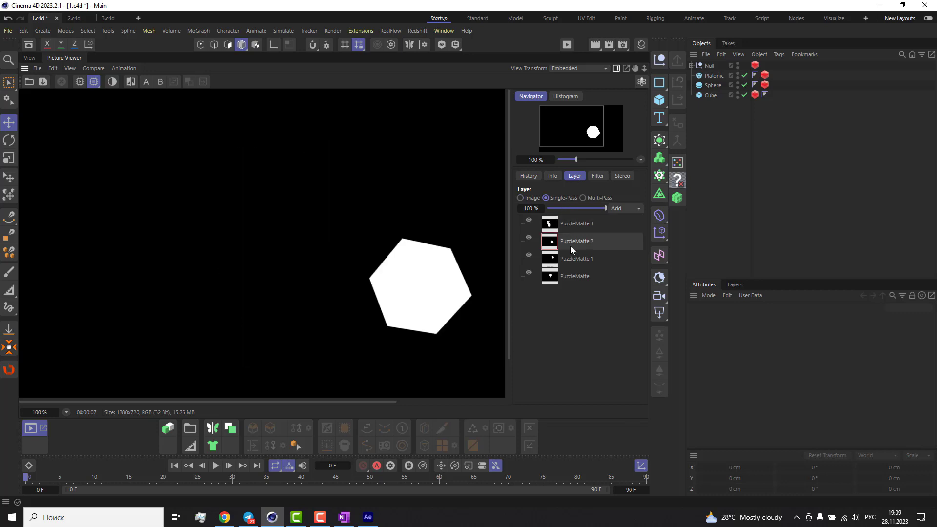
{"action": "left_click", "coordinate": [573, 266]}
{"action": "left_click", "coordinate": [563, 226]}
{"action": "left_click", "coordinate": [532, 198]}
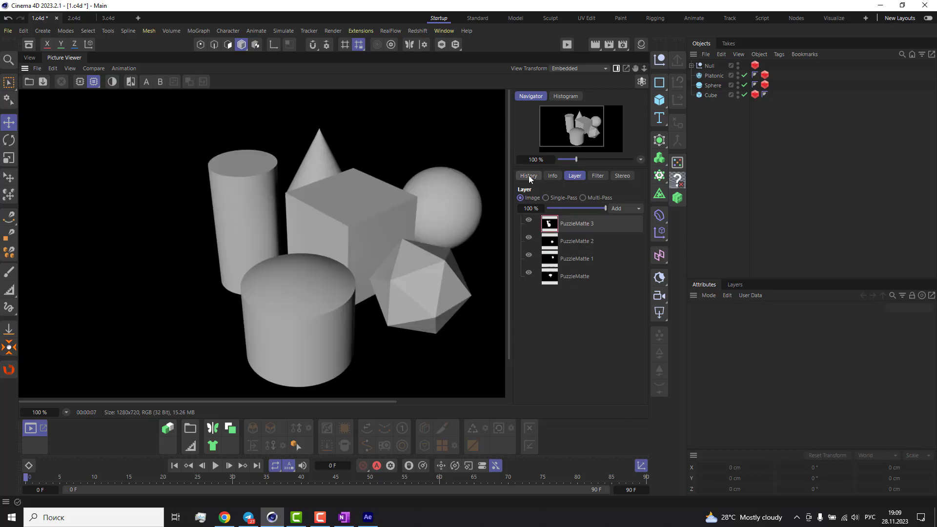
{"action": "left_click", "coordinate": [528, 176]}
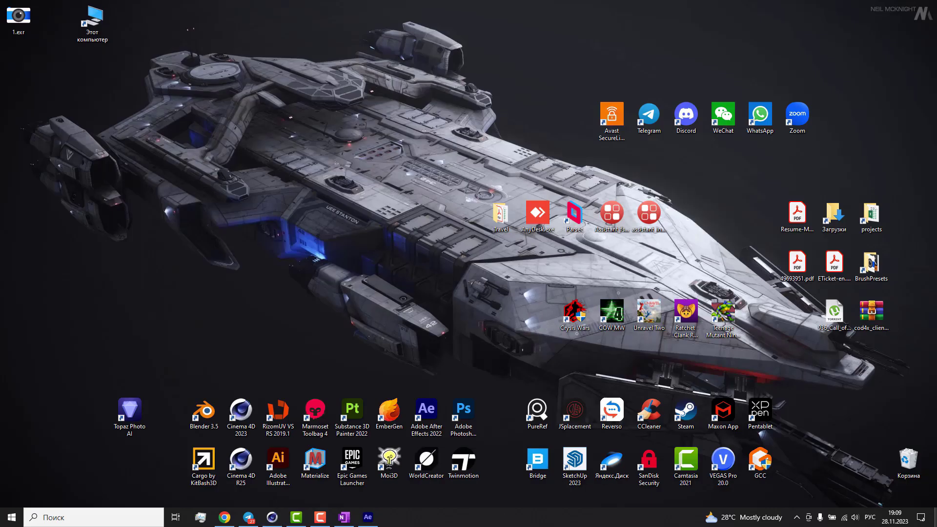
- Import 1.exr, build a composition from it, and apply the EXtractoR effect to its layer
{"action": "mouse_move", "coordinate": [932, 520]}
{"action": "left_mouse_down"}
{"action": "mouse_move", "coordinate": [15, 27]}
{"action": "mouse_move", "coordinate": [362, 477]}
{"action": "mouse_move", "coordinate": [77, 174]}
{"action": "left_mouse_up"}
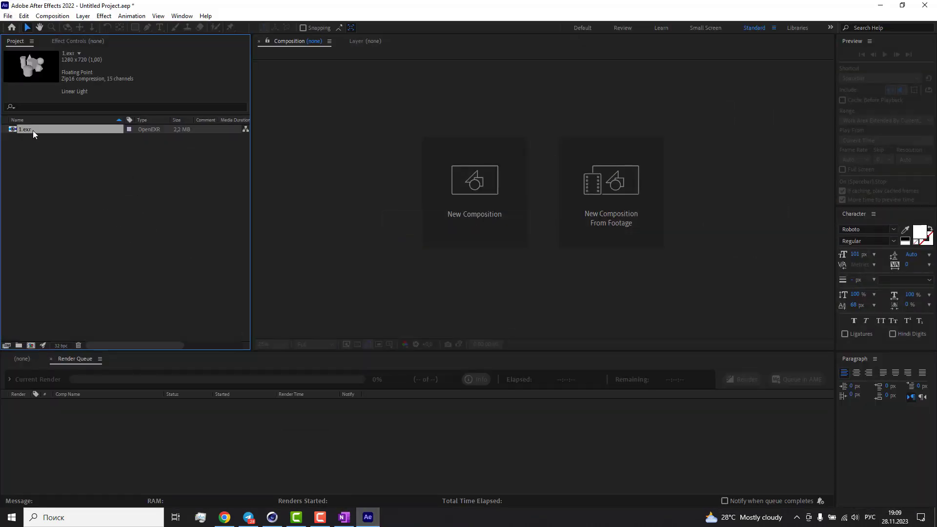
{"action": "left_click_drag", "start_coordinate": [34, 129], "coordinate": [33, 345]}
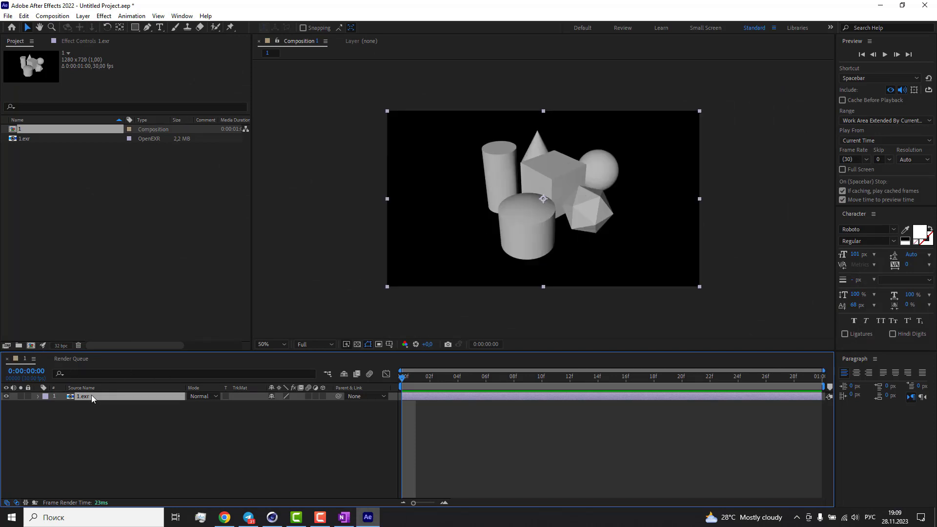
{"action": "key", "text": "ctrl+space"}
{"action": "type", "text": "y"}
{"action": "key", "text": "BackSpace"}
{"action": "key", "text": "alt+shift"}
{"action": "type", "text": "ext"}
{"action": "left_click", "coordinate": [88, 394]}
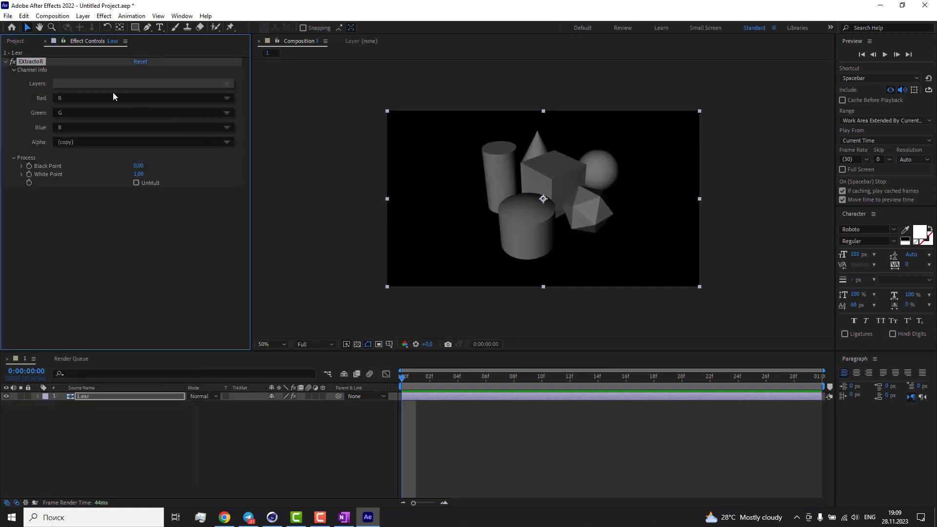
- Step EXtractoR's Layers through PuzzleMatte, 1 and 2, ending on PuzzleMatte 3
{"action": "left_click", "coordinate": [112, 83]}
{"action": "left_click", "coordinate": [127, 90]}
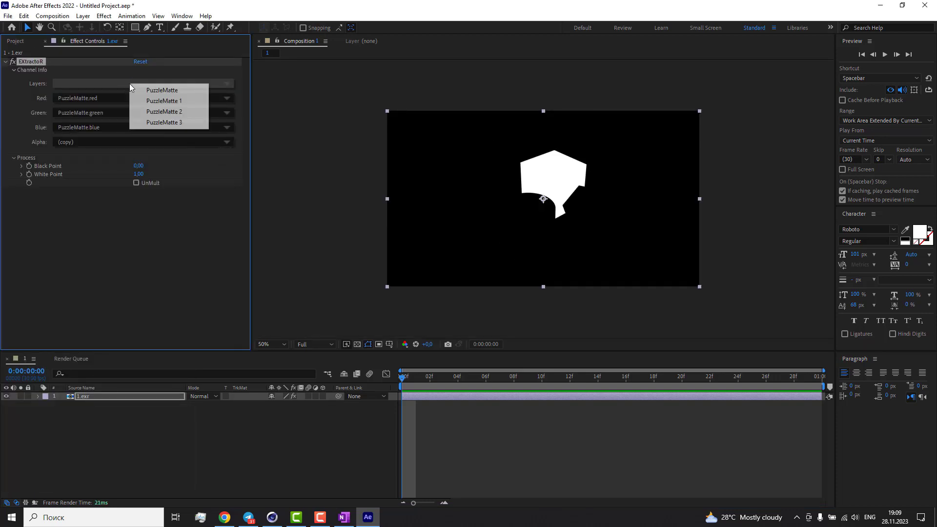
{"action": "left_click", "coordinate": [149, 101]}
{"action": "left_click", "coordinate": [145, 84]}
{"action": "left_click", "coordinate": [160, 112]}
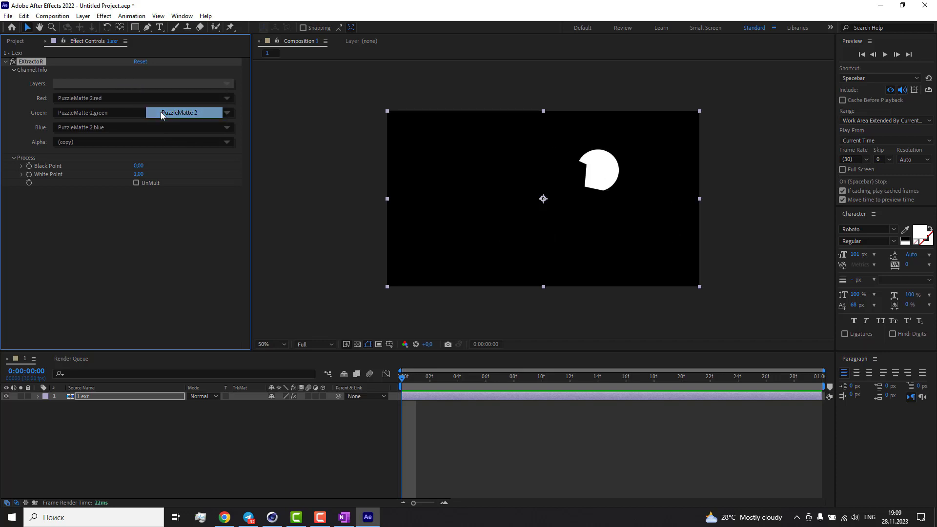
{"action": "left_click", "coordinate": [157, 84]}
{"action": "left_click", "coordinate": [177, 124]}
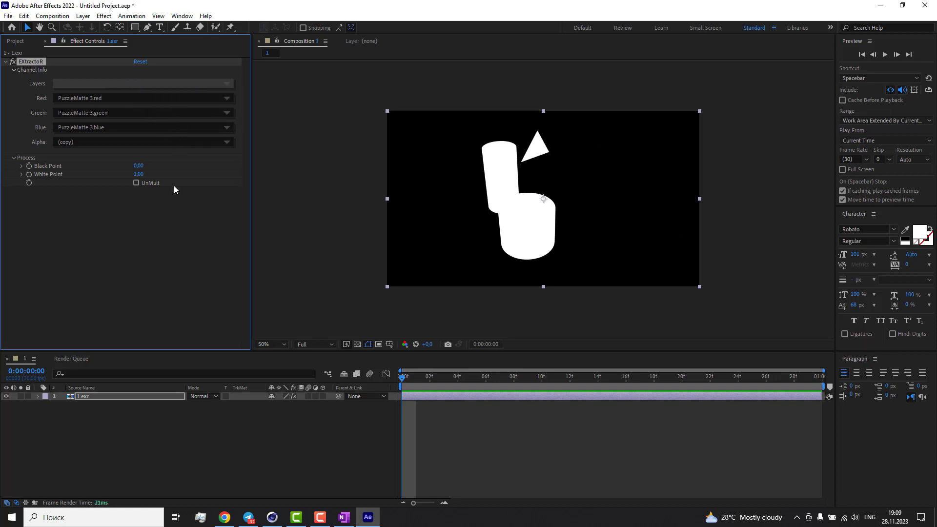